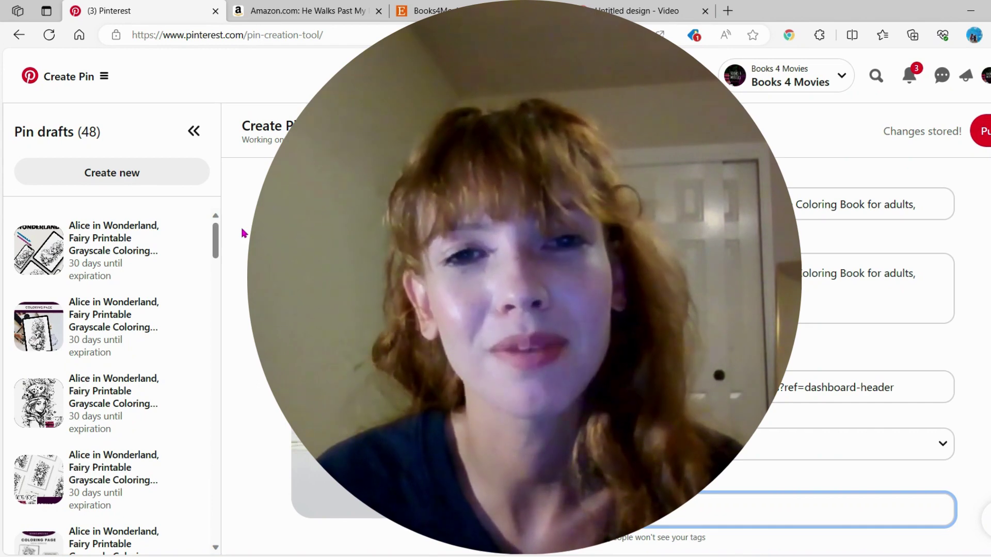
Open the Books 4 Movies profile and review its follower, following and monthly view figures and its scheduled pins
scroll(243, 234, down, 1)
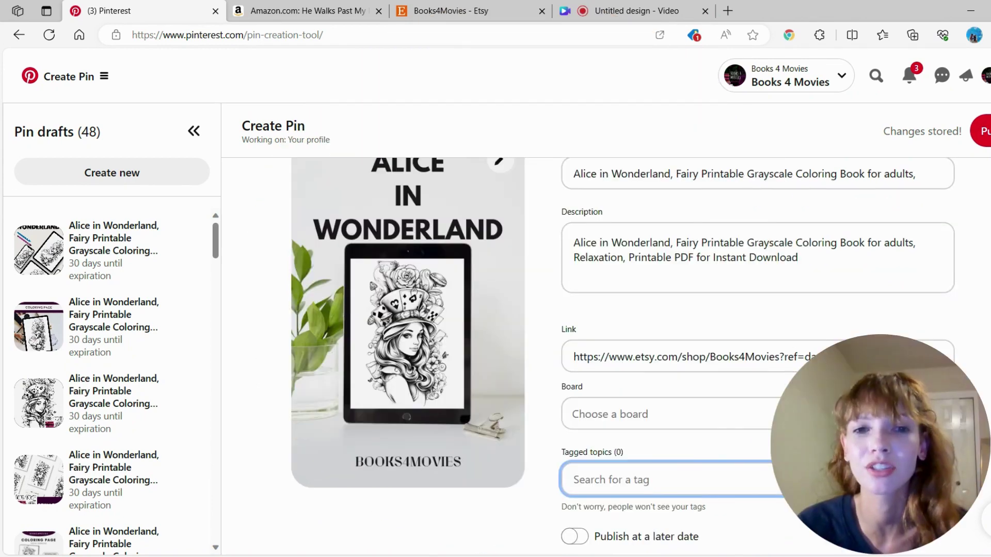
scroll(255, 330, up, 1)
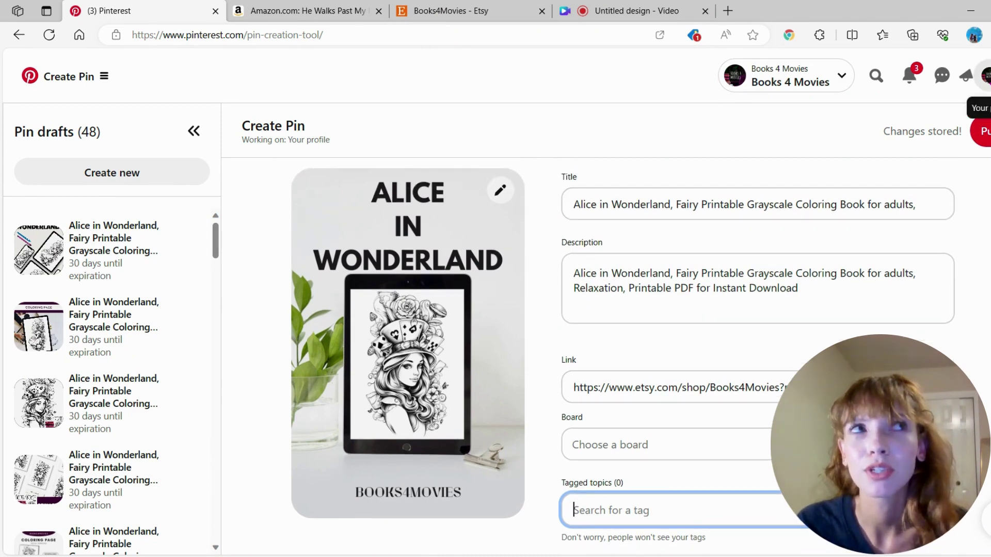
click(984, 77)
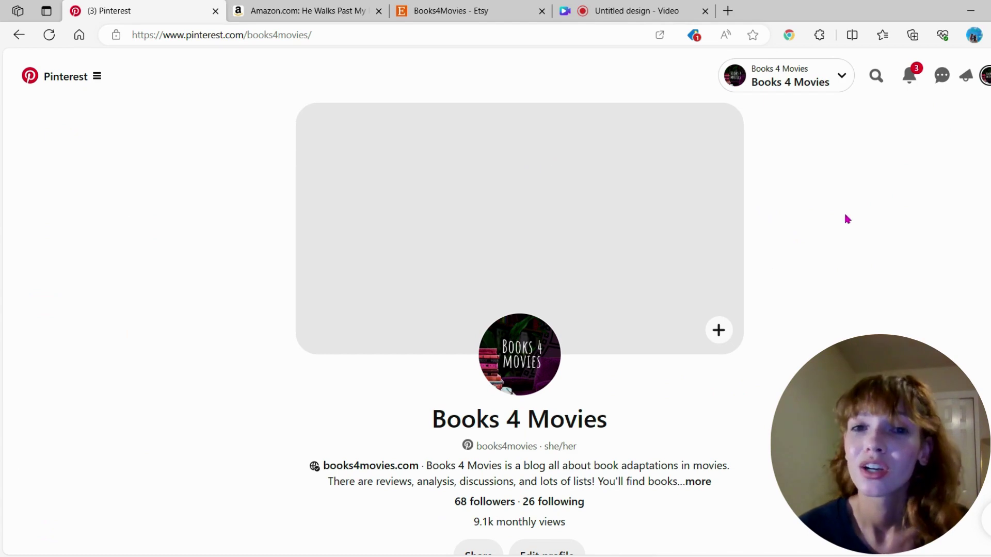
scroll(822, 310, down, 2)
scroll(823, 311, down, 2)
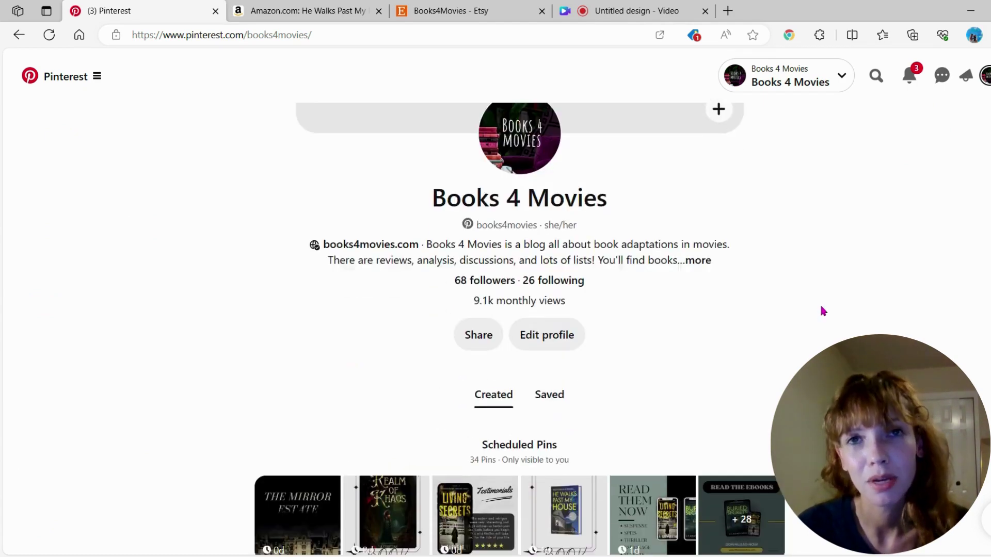
scroll(520, 330, down, 1)
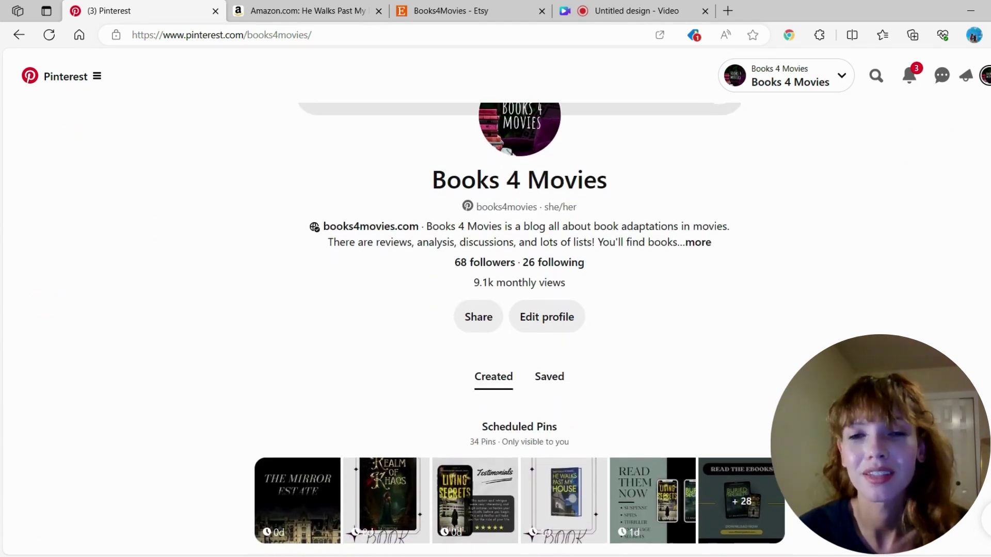
scroll(721, 226, down, 3)
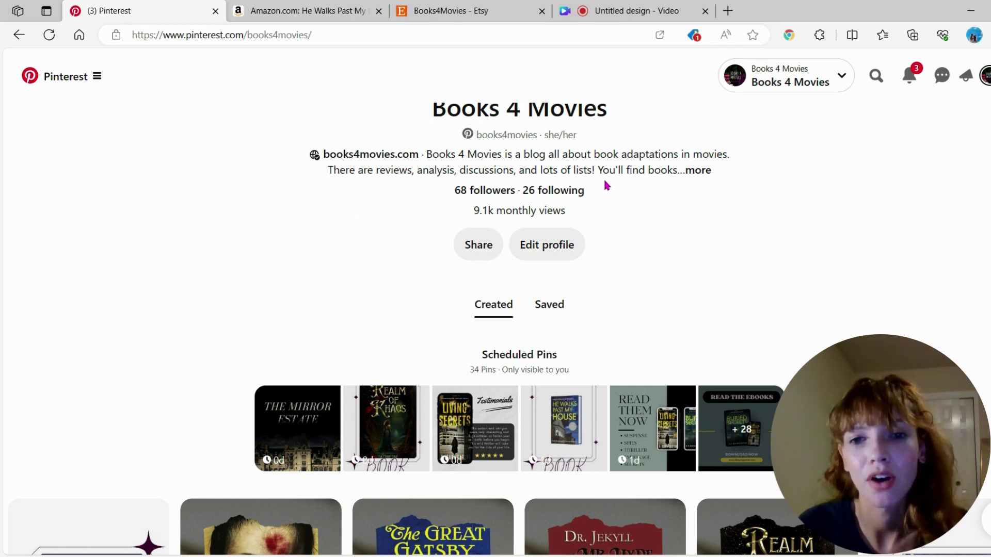
scroll(605, 180, down, 1)
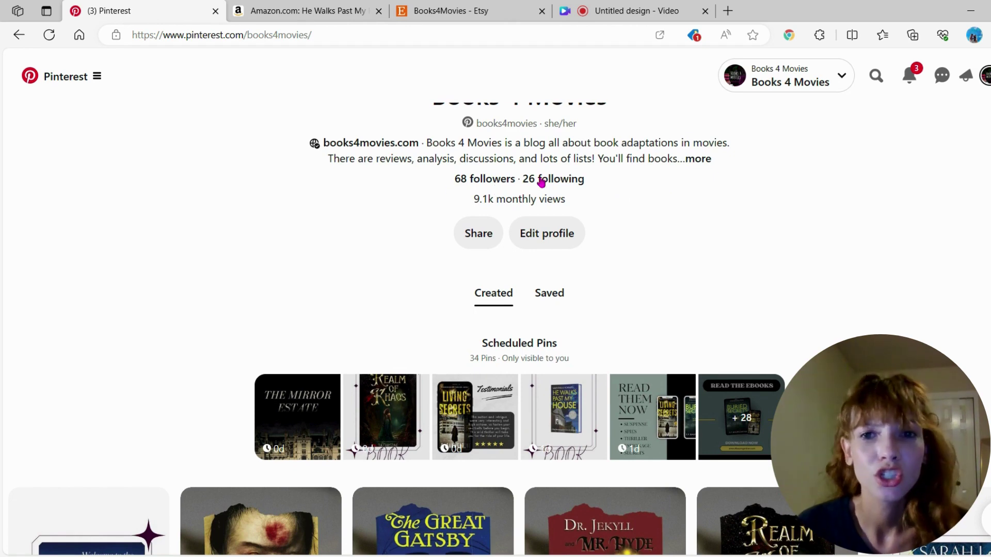
scroll(615, 202, down, 1)
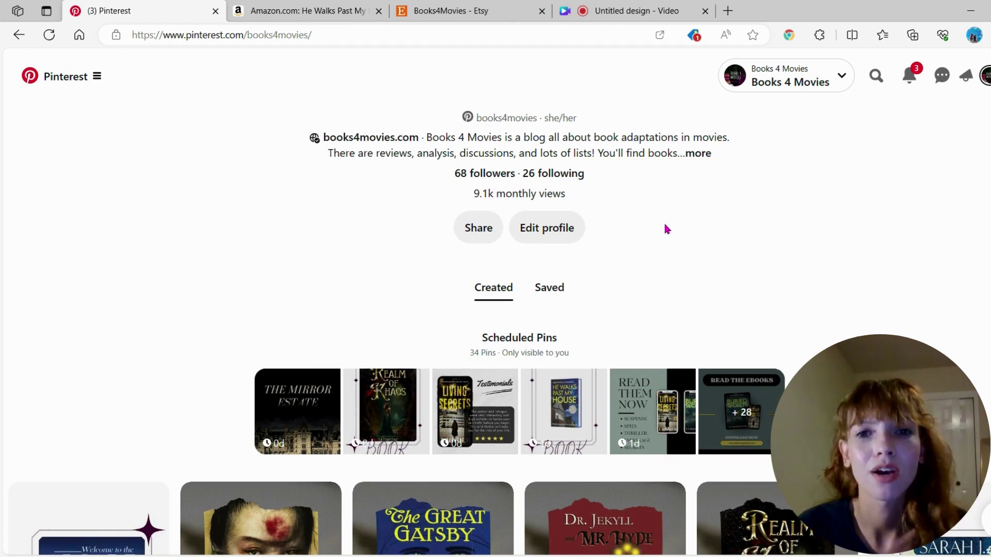
Browse the profile's created pins and examine their designs and individual view, save and click statistics
scroll(666, 228, down, 3)
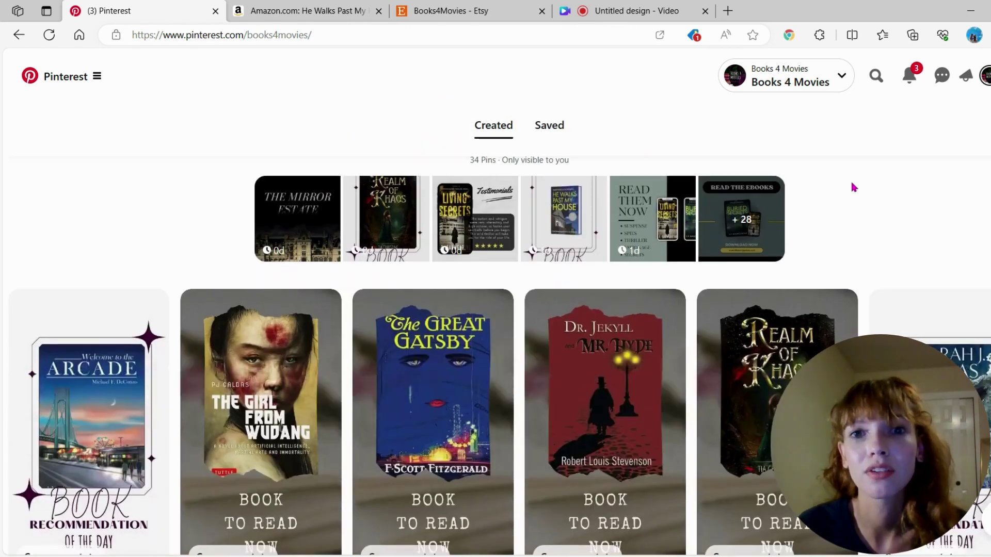
scroll(853, 188, down, 5)
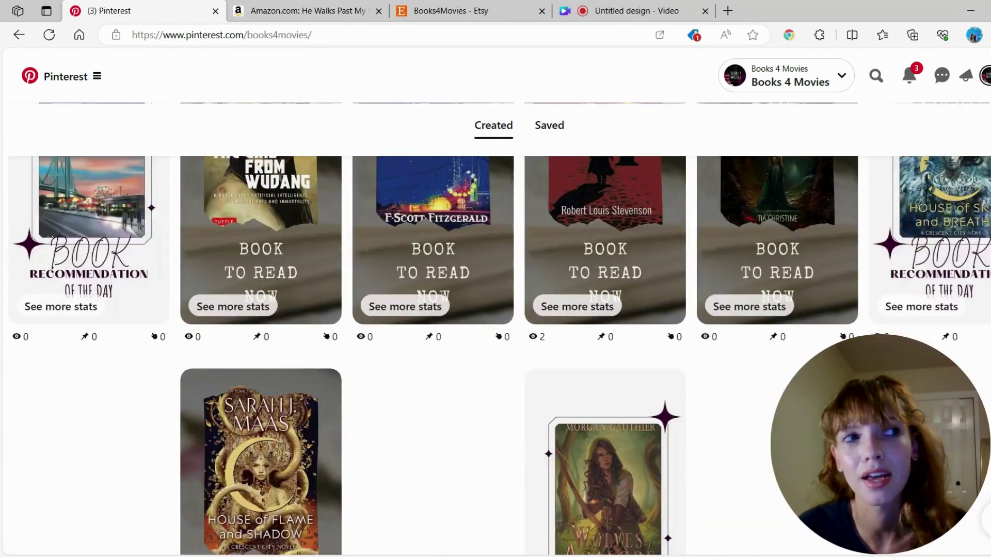
scroll(496, 356, up, 5)
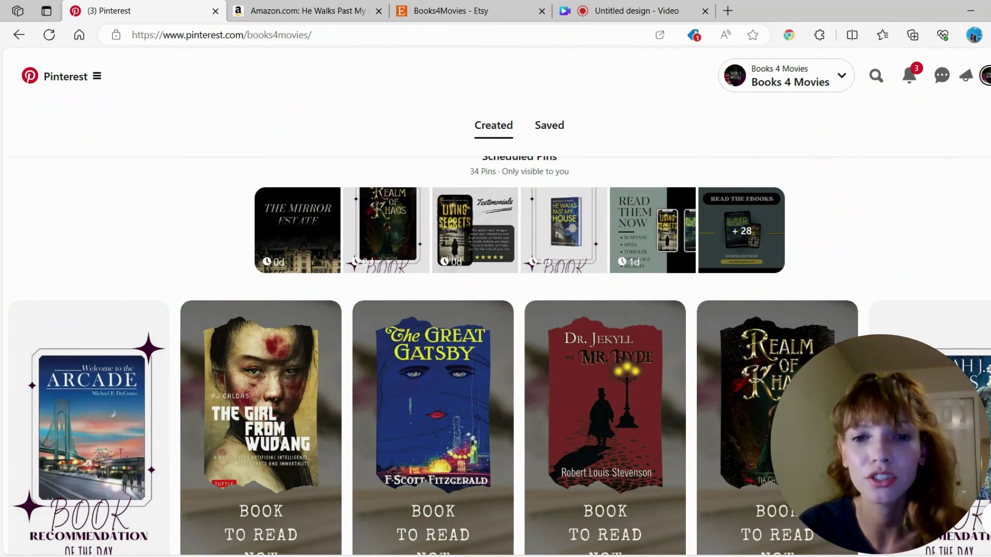
scroll(495, 356, down, 8)
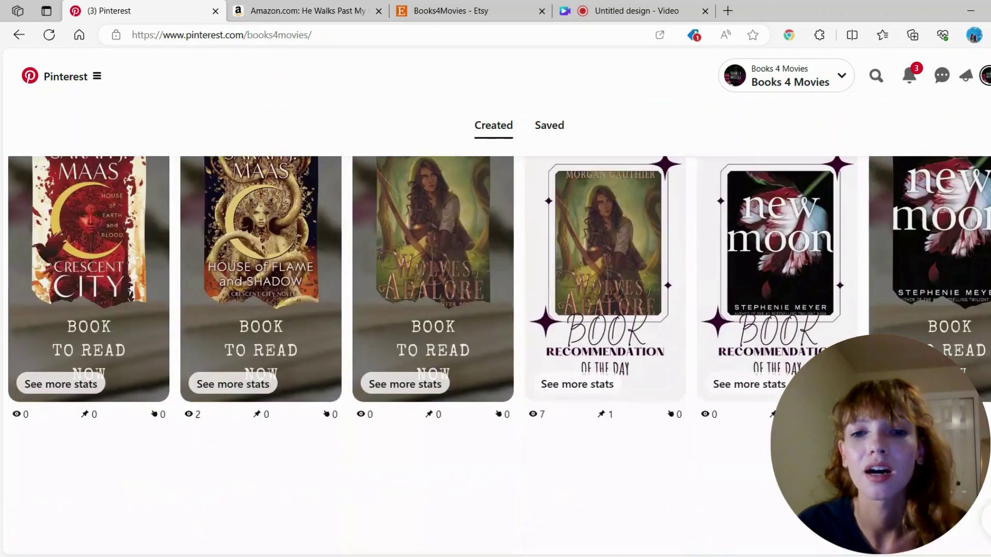
scroll(434, 309, down, 1)
scroll(433, 310, up, 4)
scroll(433, 309, down, 3)
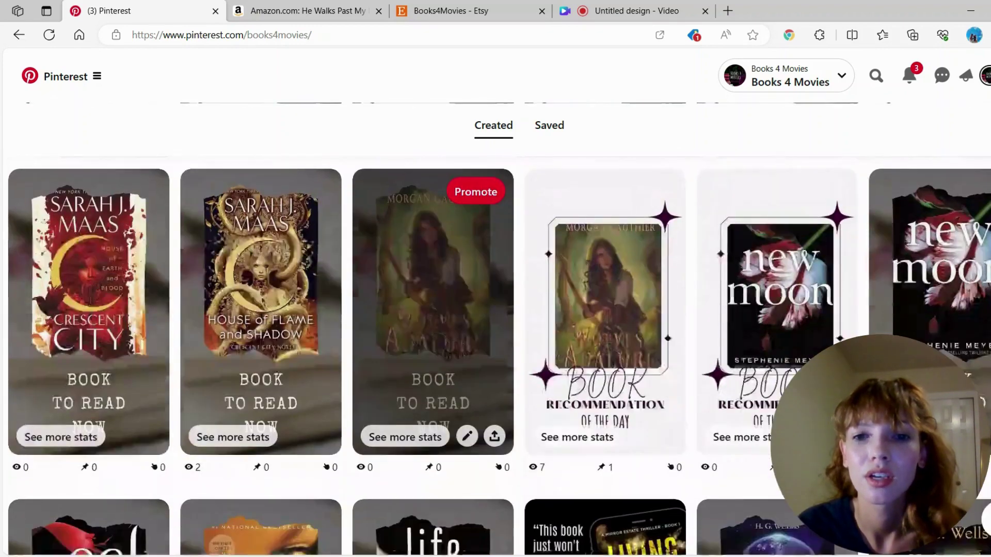
scroll(560, 432, down, 1)
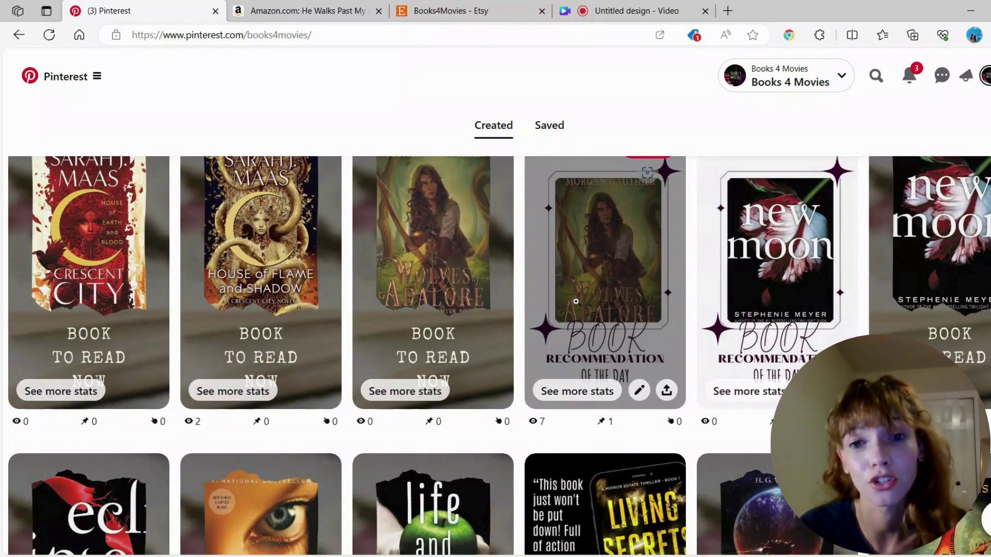
scroll(576, 301, down, 5)
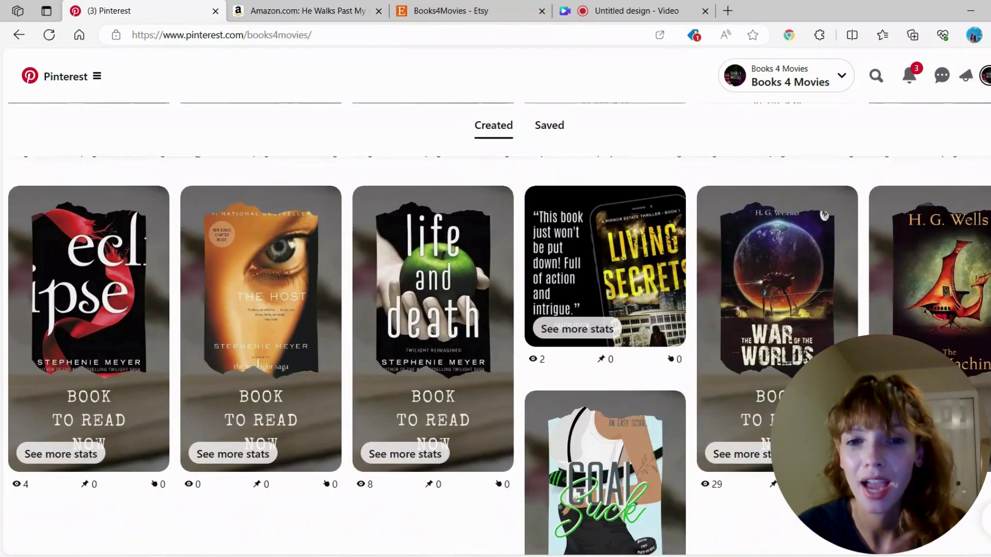
scroll(521, 300, down, 5)
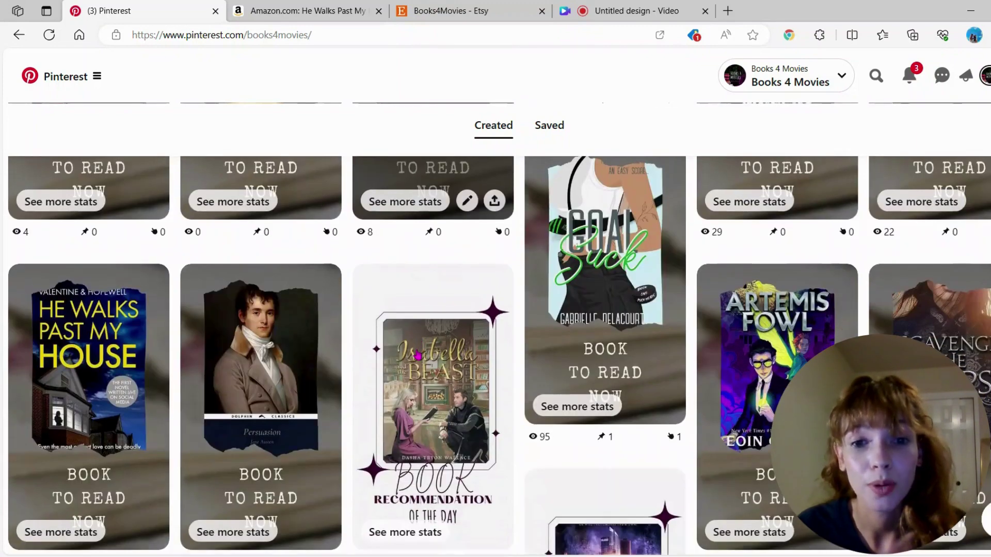
scroll(418, 353, down, 10)
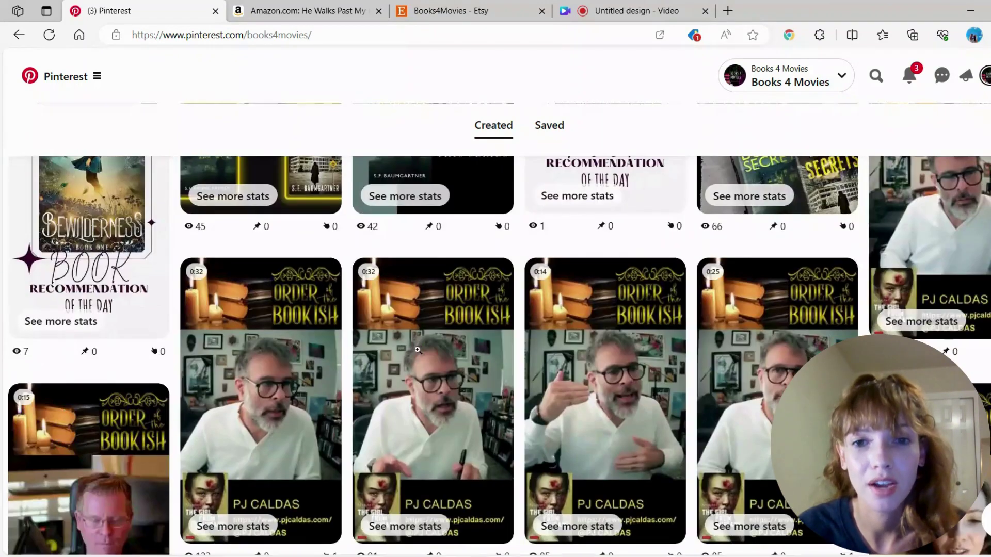
scroll(417, 350, up, 5)
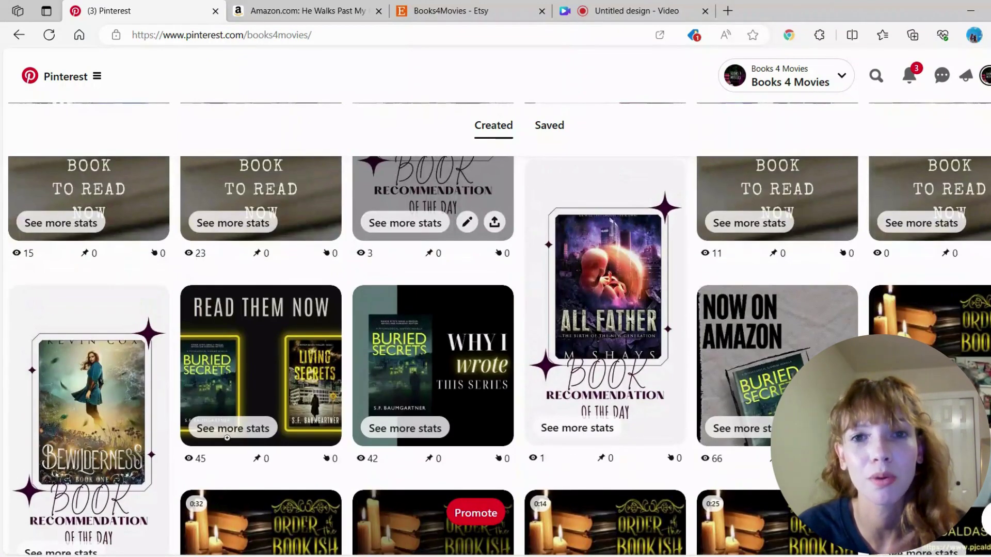
scroll(227, 438, up, 3)
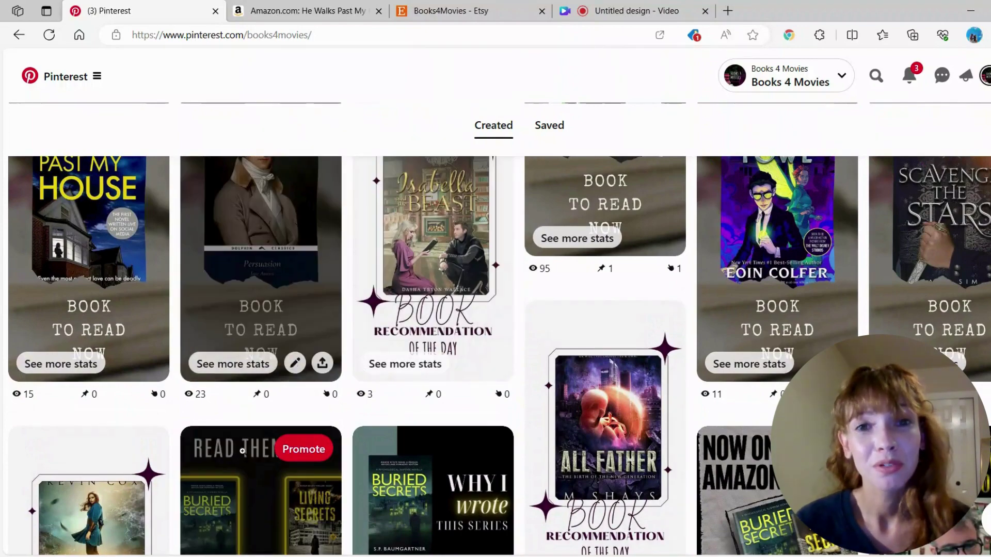
scroll(261, 301, down, 5)
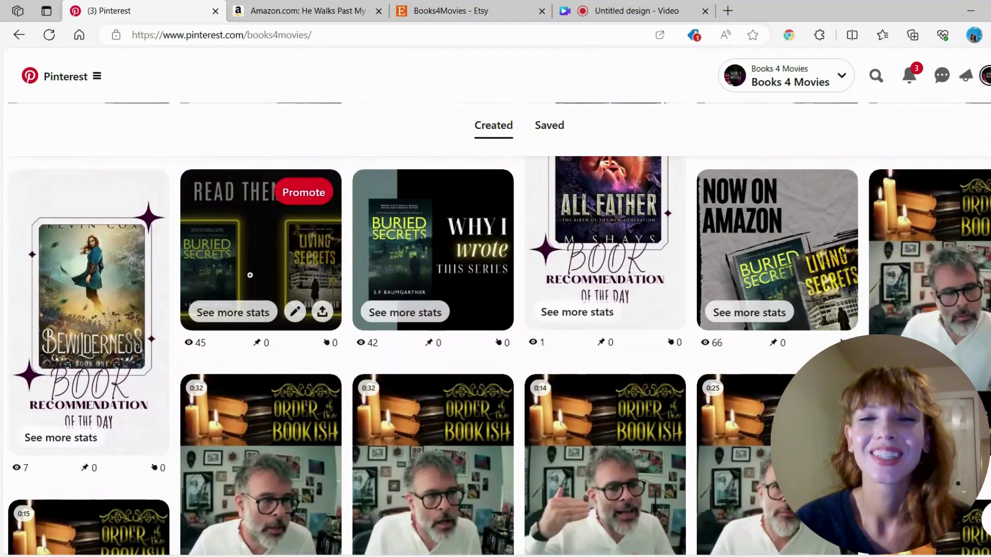
scroll(242, 452, up, 15)
scroll(496, 331, up, 10)
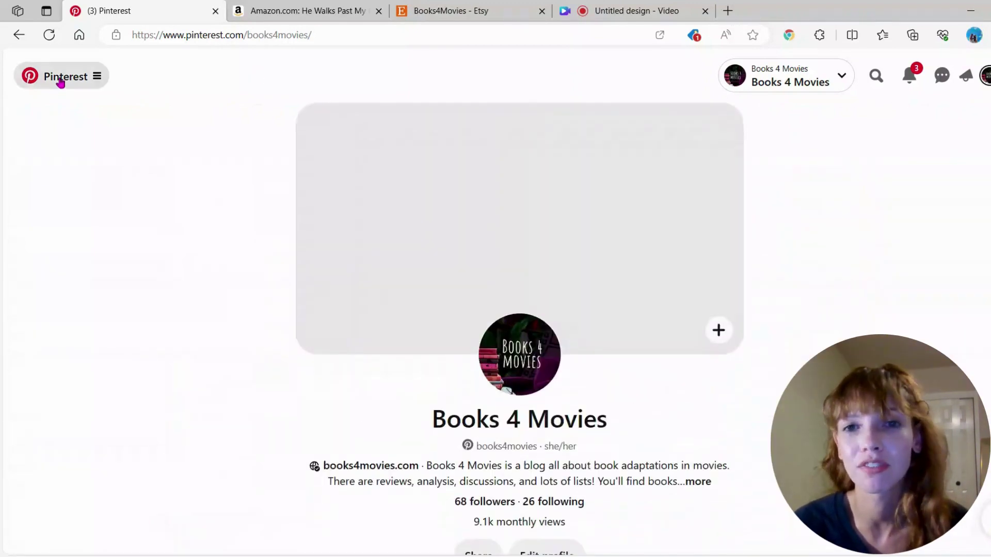
Open the organic Create Pin page
click(60, 81)
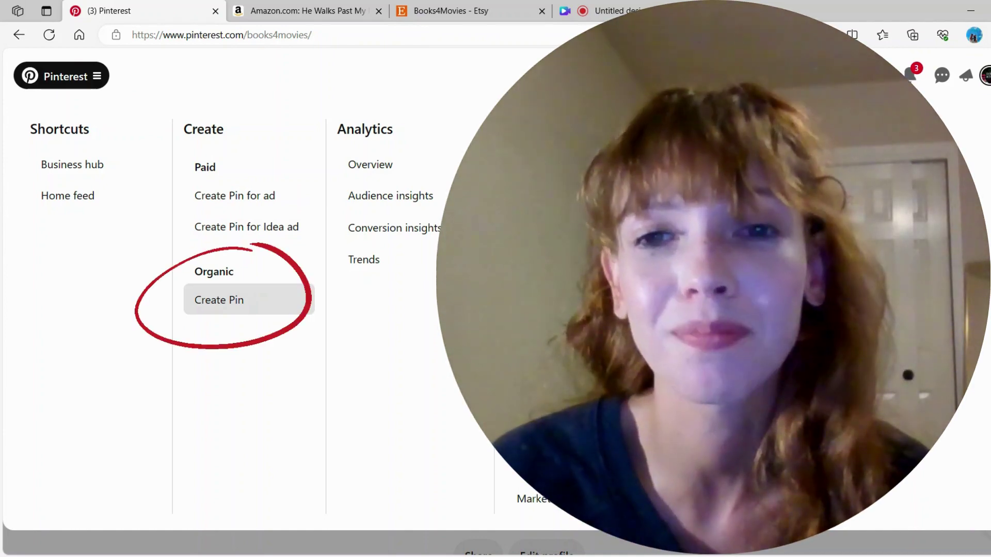
click(239, 300)
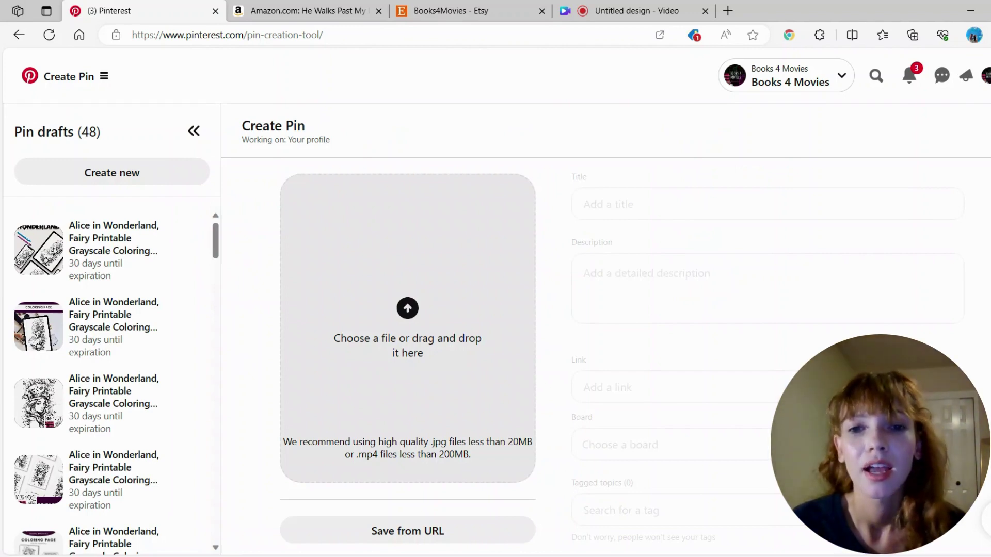
Open the first Alice in Wonderland pin draft and look through the list of saved drafts
click(131, 261)
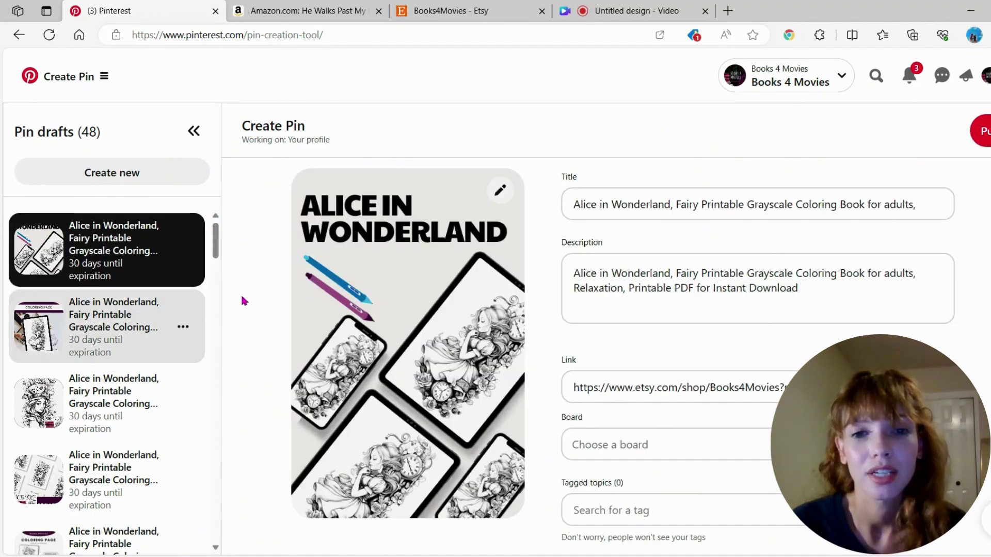
scroll(154, 387, down, 2)
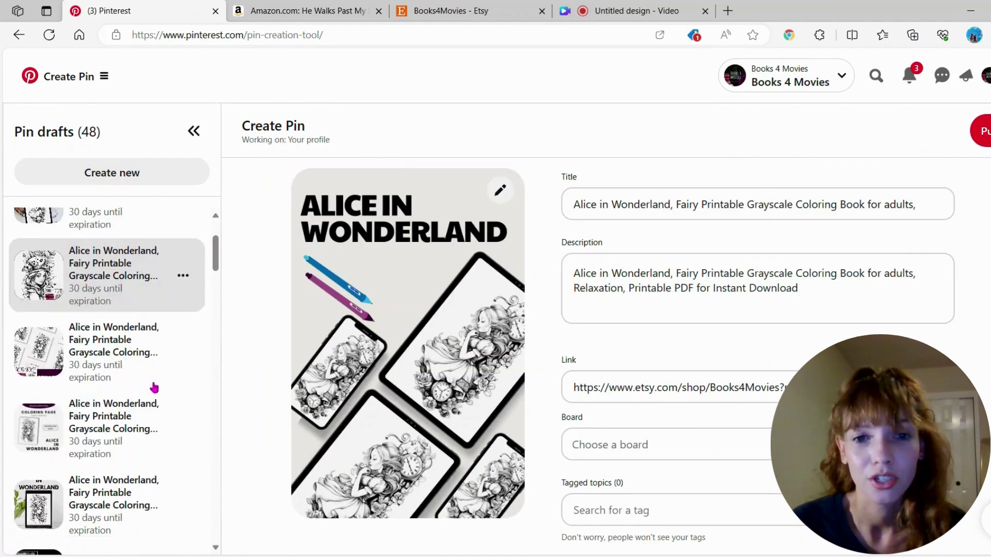
scroll(153, 387, up, 2)
scroll(153, 387, down, 10)
scroll(152, 389, down, 10)
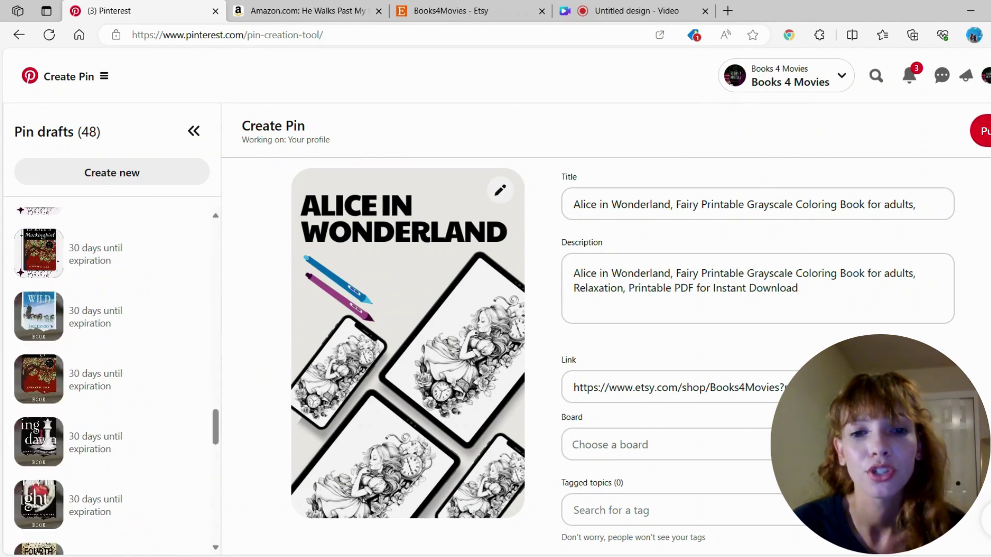
scroll(153, 389, up, 20)
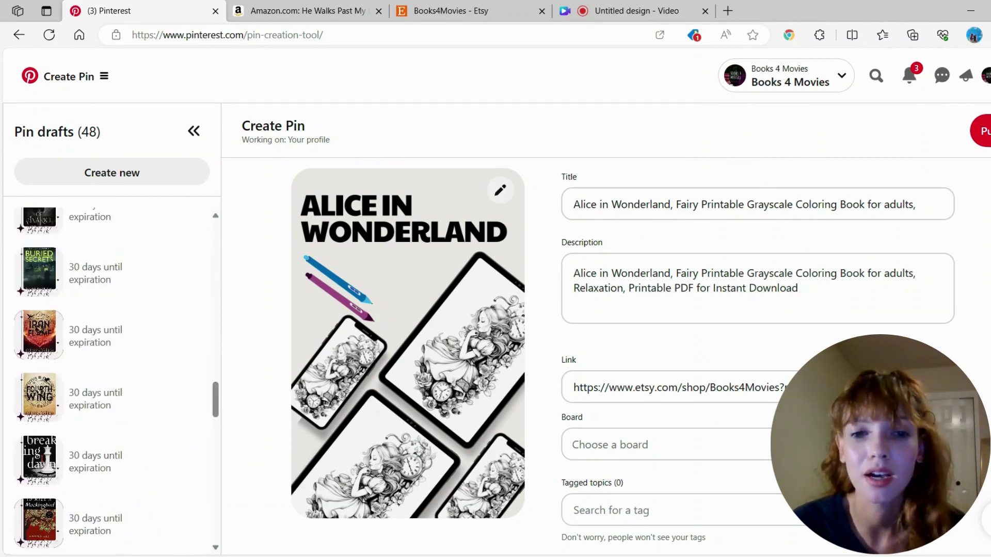
Start a new pin and upload the Alice in Wonderland coloring page image with the purple title banner
click(112, 176)
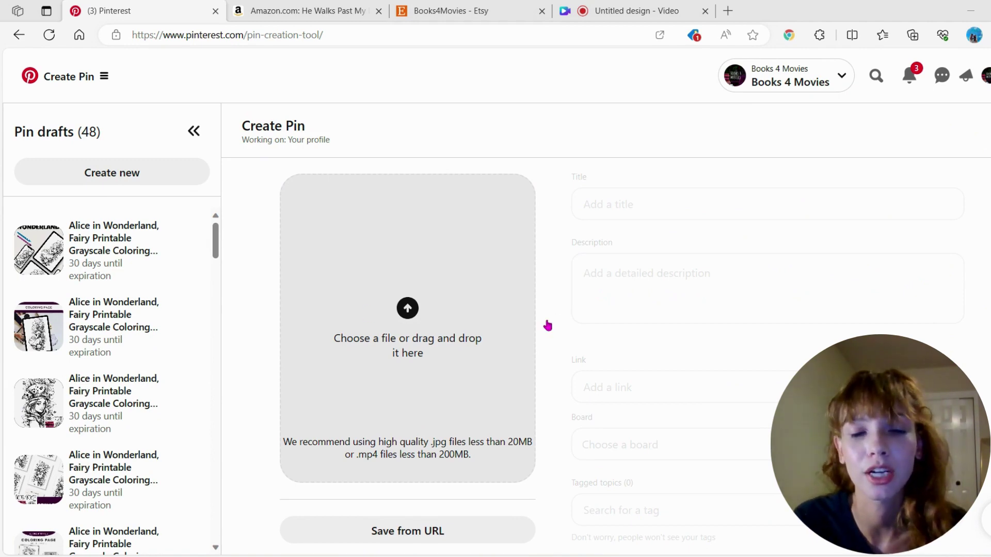
drag(548, 326, 516, 325)
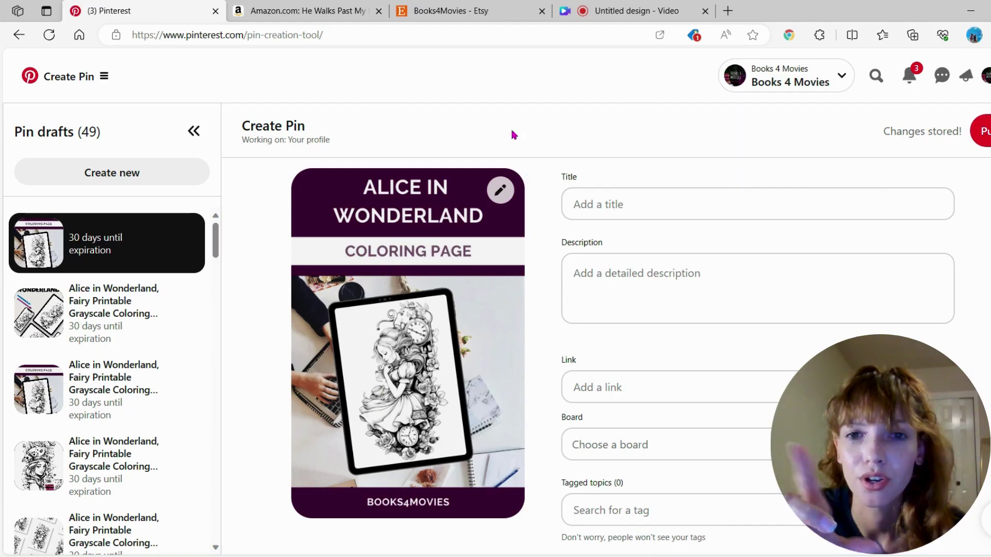
Switch to the Books4Movies Etsy shop, remove "?ref=dashboard-header" from its address, load the shortened URL and copy it
click(496, 12)
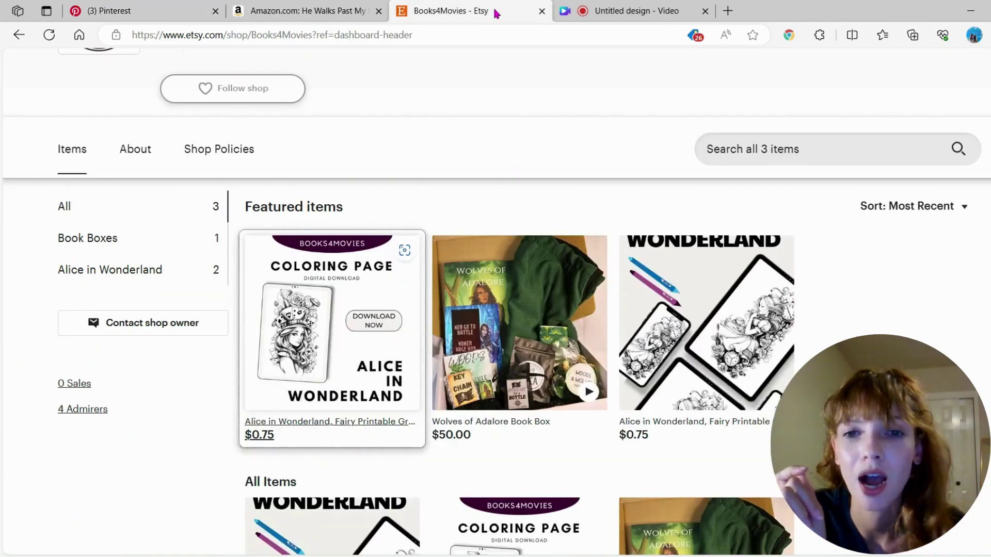
click(447, 29)
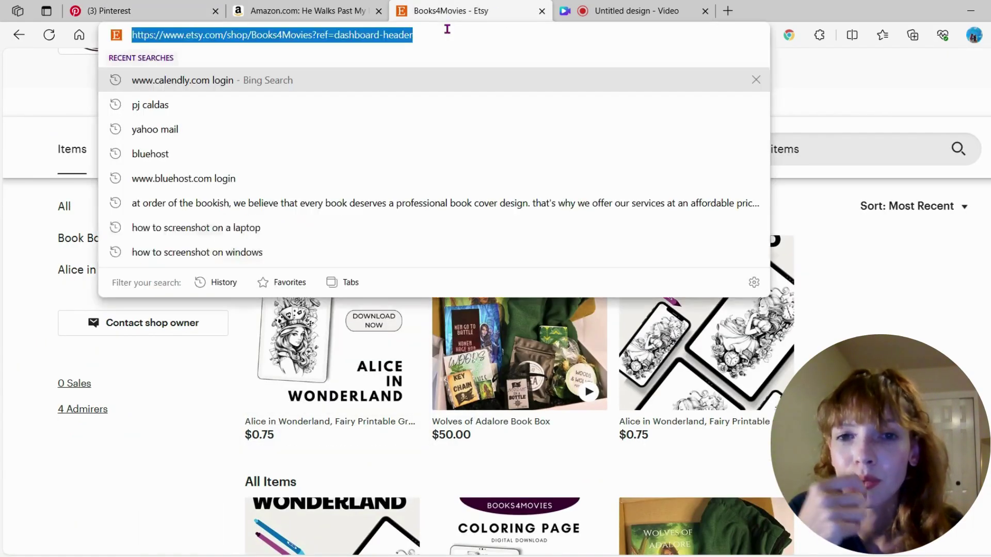
click(425, 35)
drag(356, 40, 316, 37)
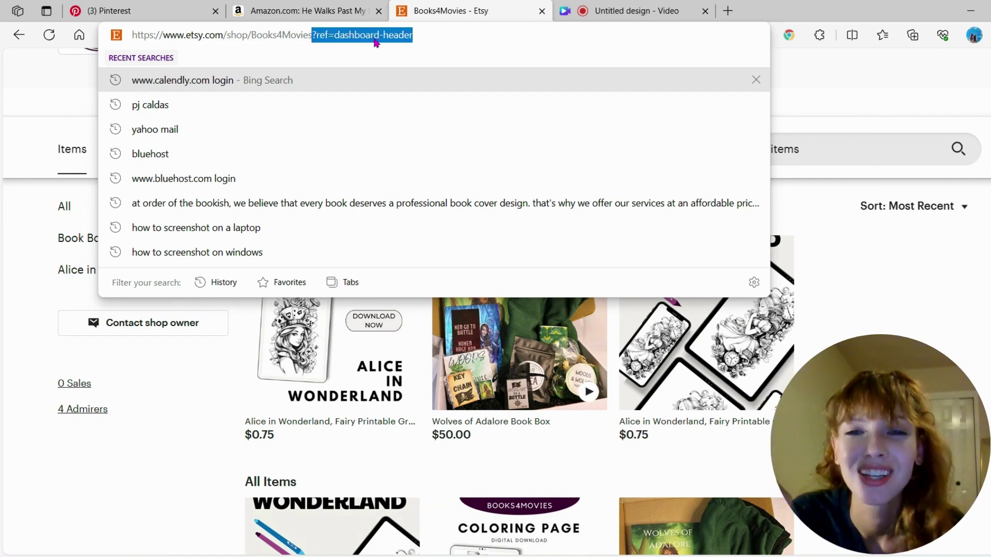
key(BackSpace)
key(Return)
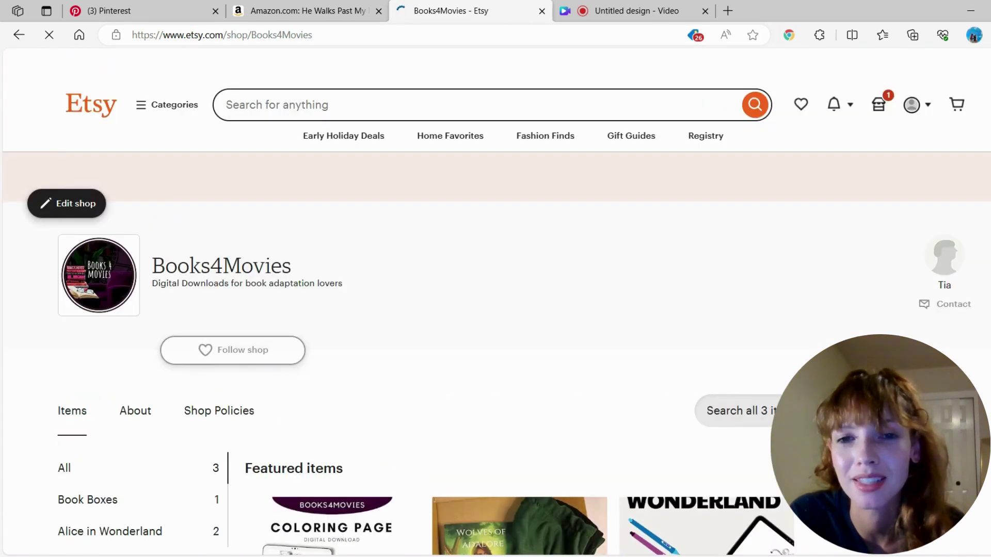
click(321, 38)
key(ctrl+c)
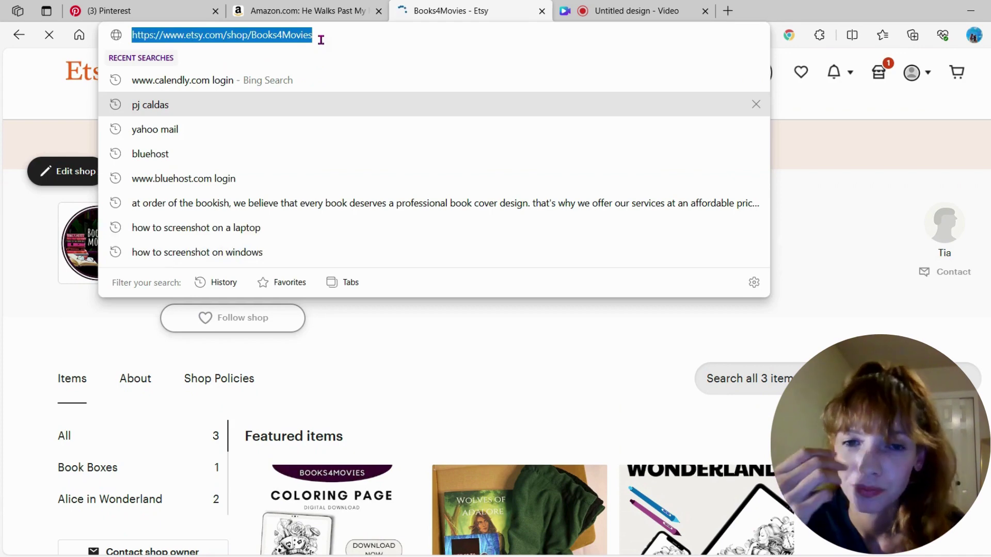
Switch back to the Pinterest pin draft and paste the copied Books4Movies Etsy shop address as its link
click(307, 6)
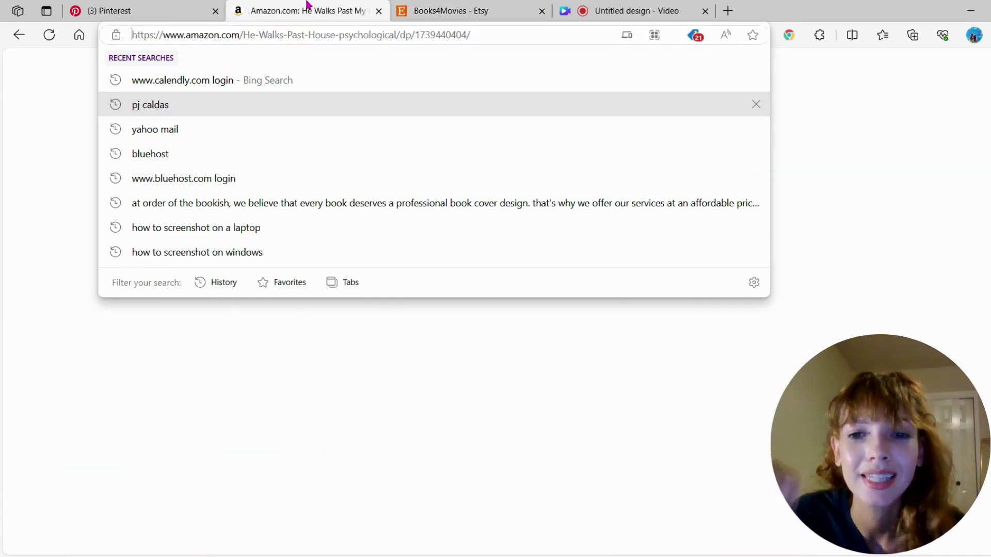
click(110, 6)
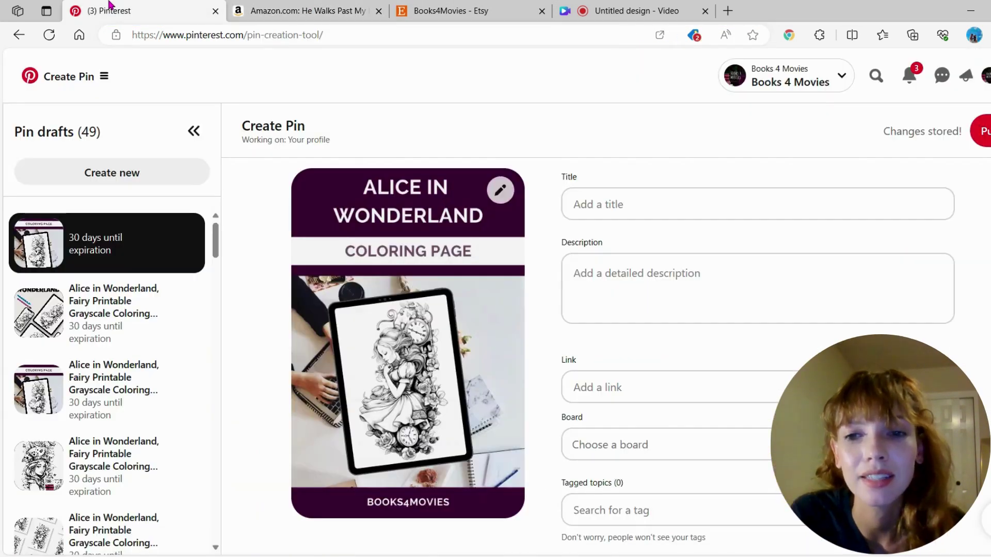
click(594, 382)
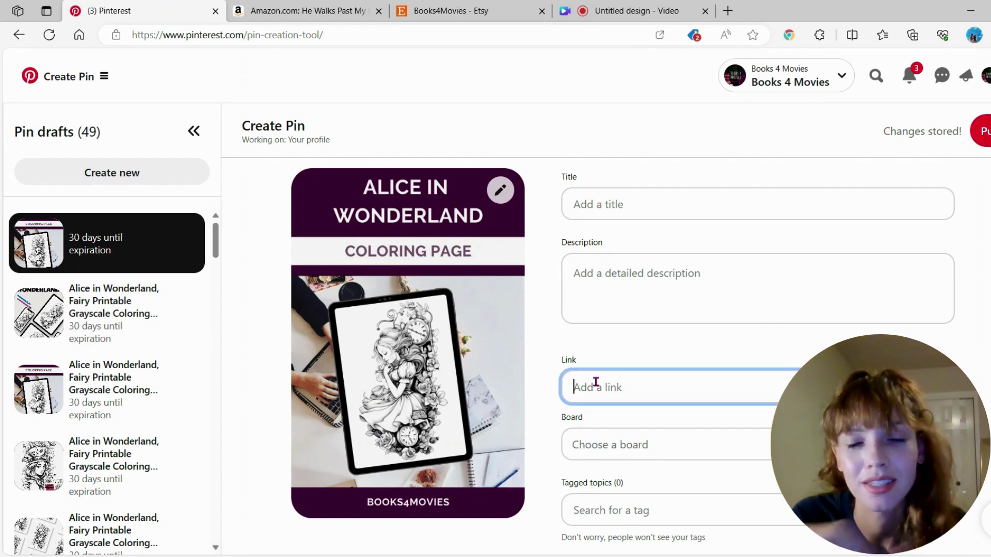
key(ctrl+v)
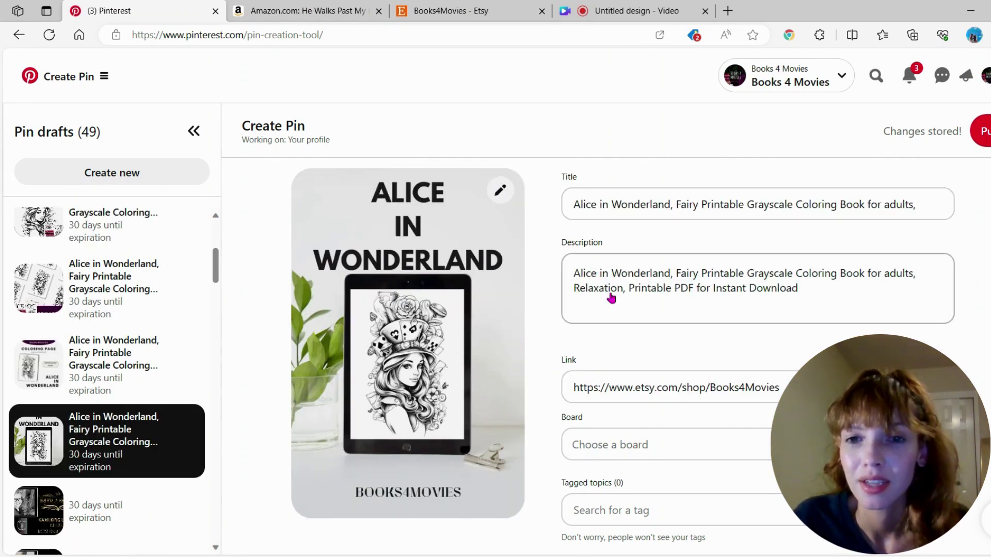
Assign the Alice in Wonderland pin draft to the Books 4 Movies board
click(613, 438)
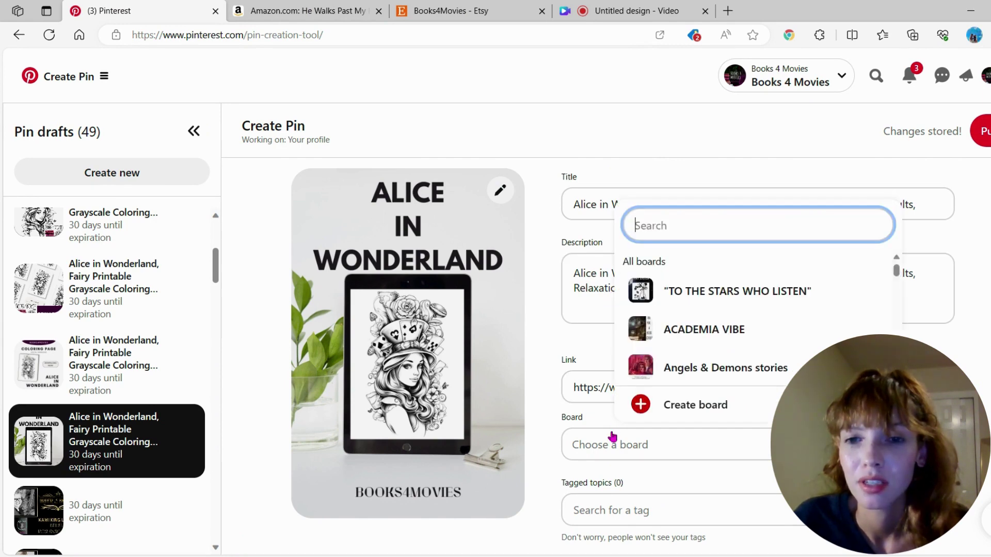
scroll(768, 358, down, 8)
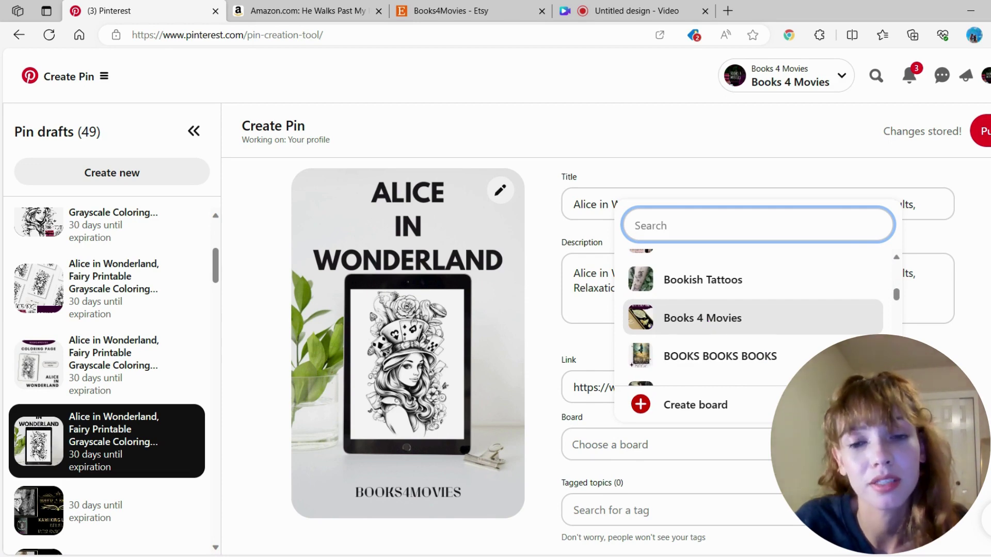
click(708, 323)
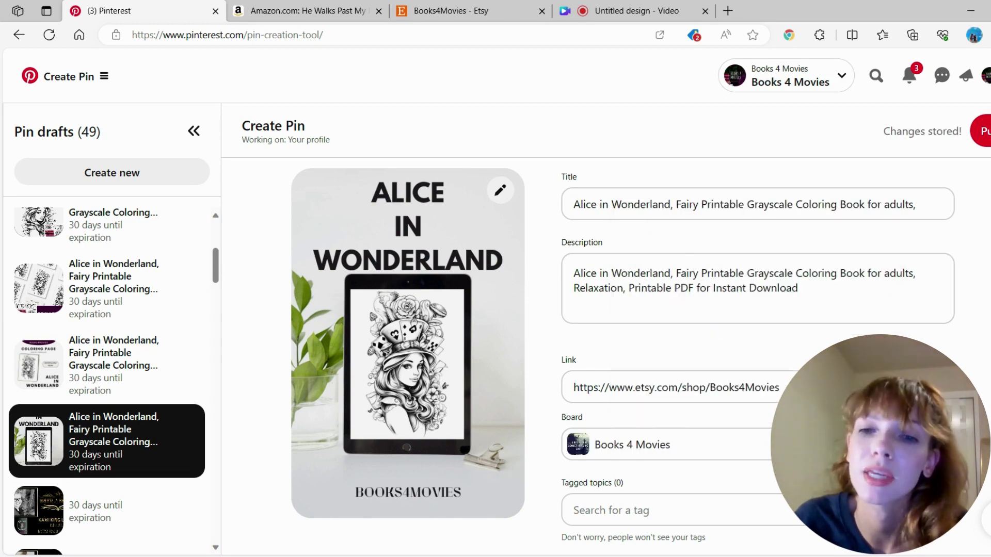
Tag the pin with the topics Coloring Pages and Adult Coloring Pages
scroll(619, 351, down, 2)
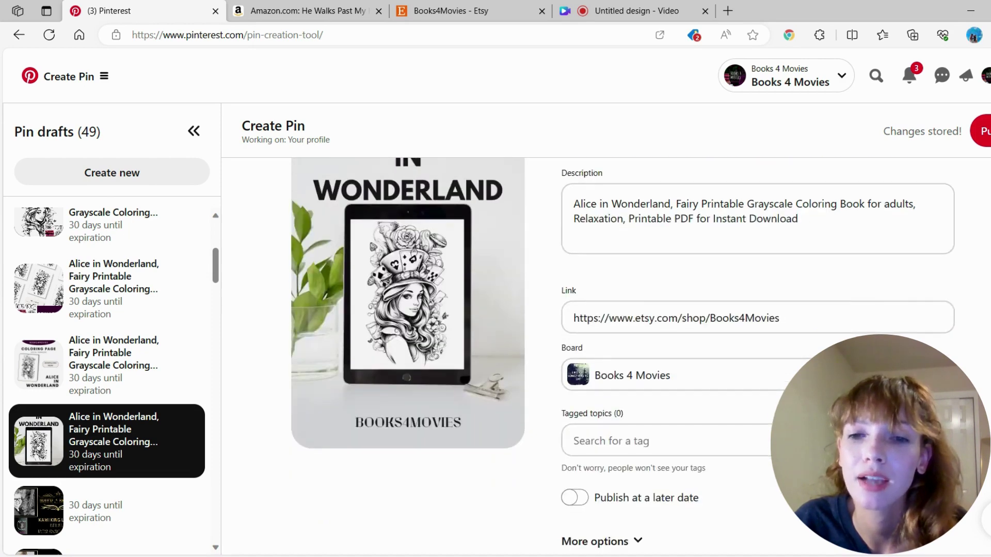
scroll(619, 351, up, 1)
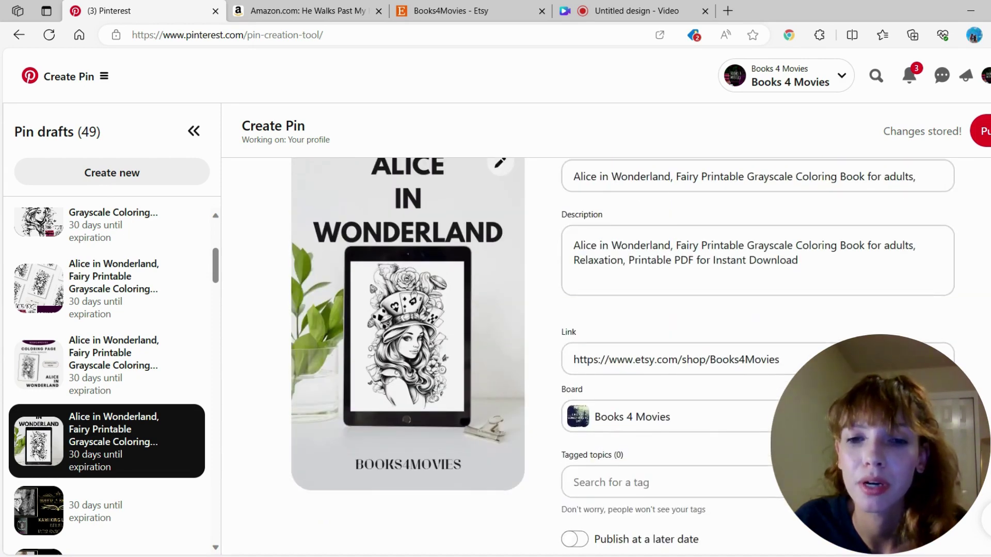
scroll(671, 454, down, 1)
click(671, 450)
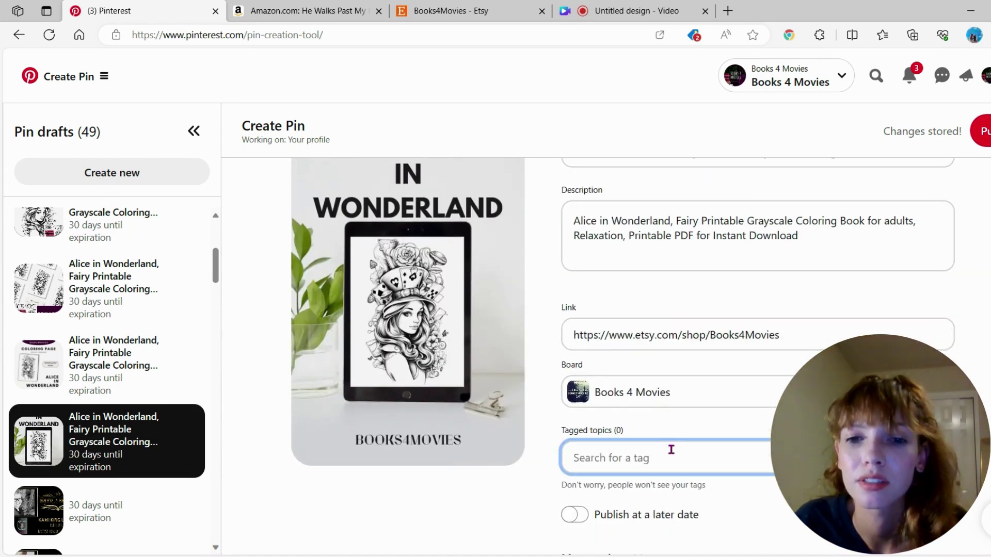
text(color)
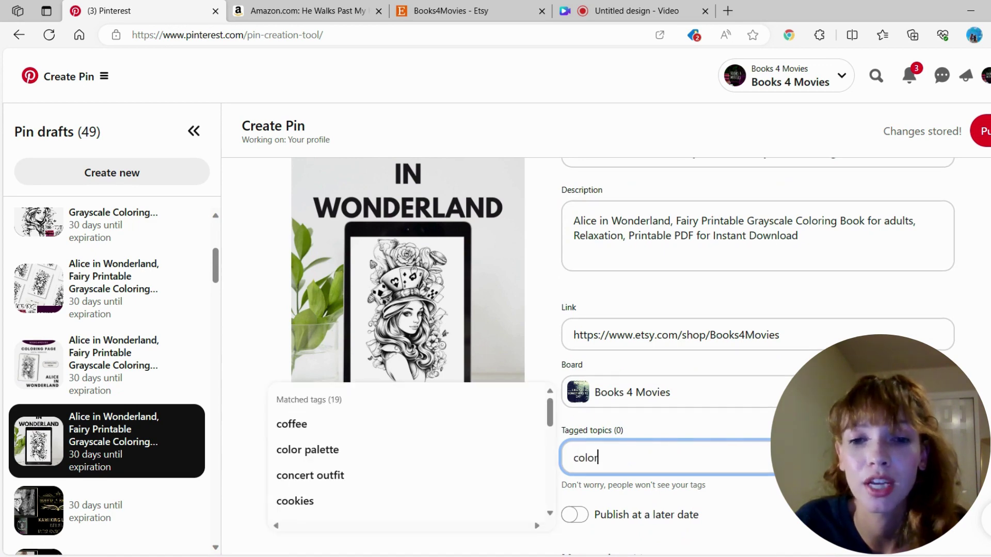
scroll(434, 478, down, 3)
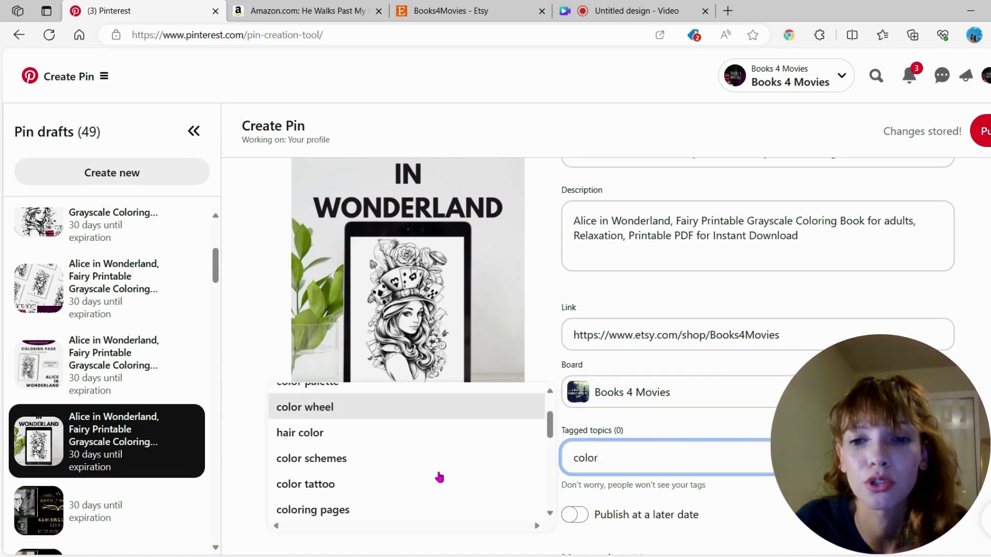
click(424, 485)
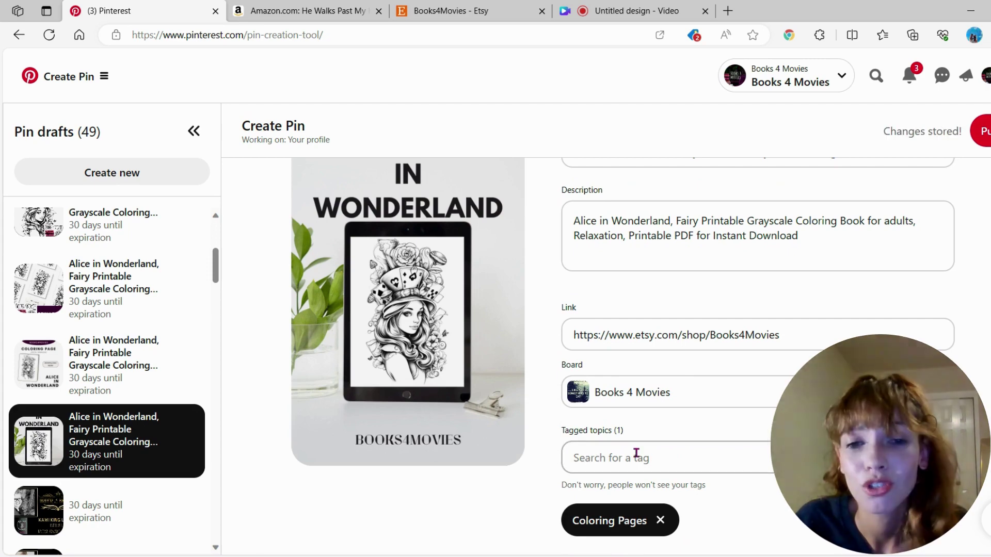
text(coloring)
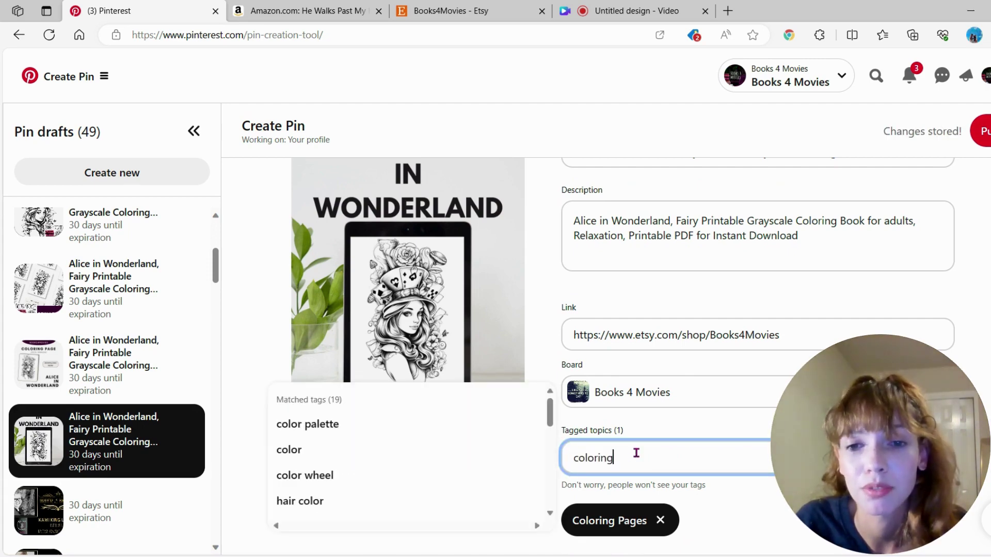
click(395, 426)
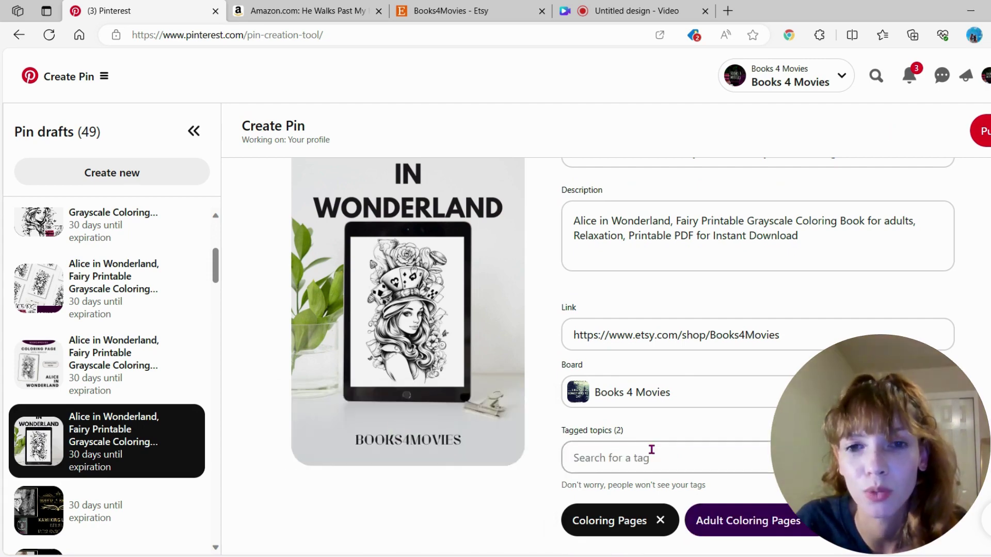
Add the topic tags Wonderland Party and Mad Hatter Party to the pin
text(alice in)
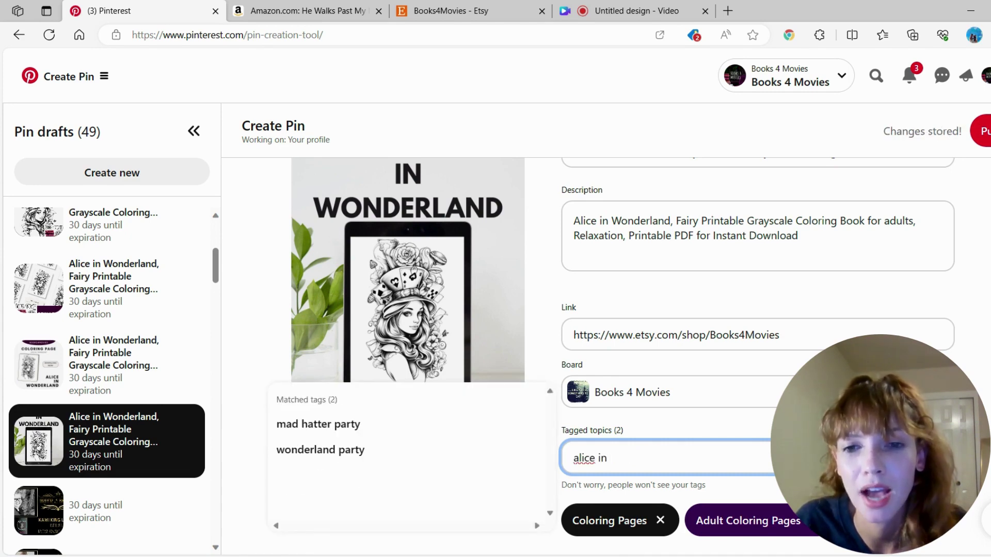
click(392, 454)
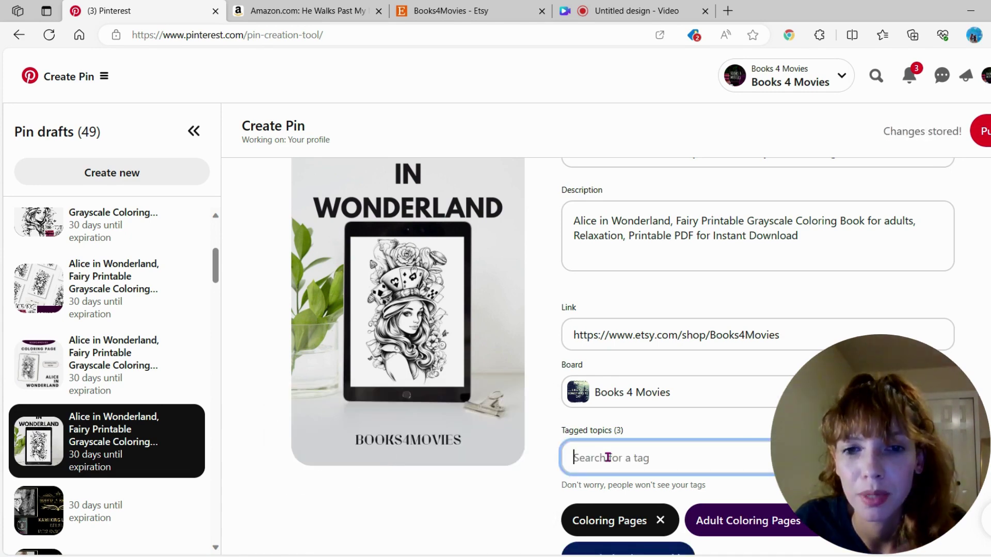
text(wonderland)
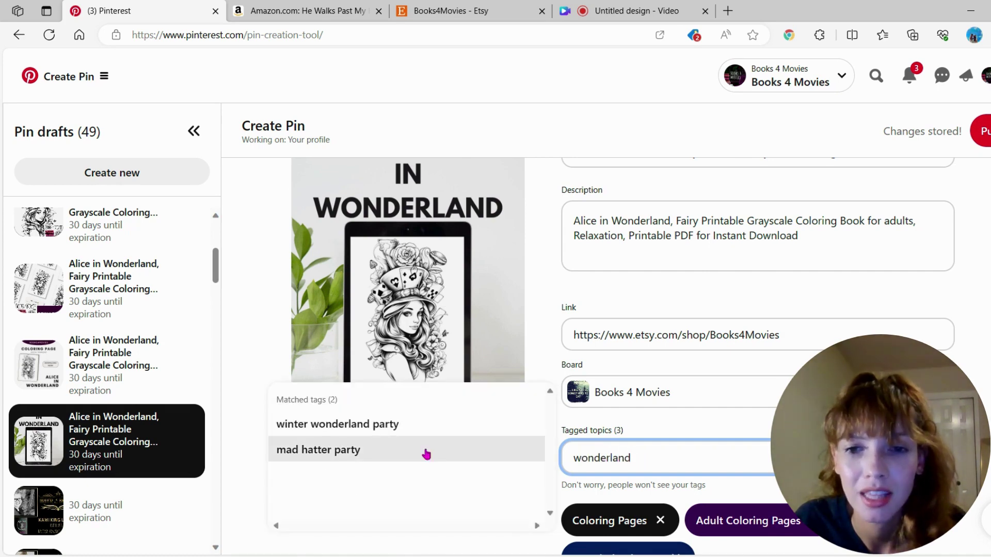
click(404, 456)
click(591, 457)
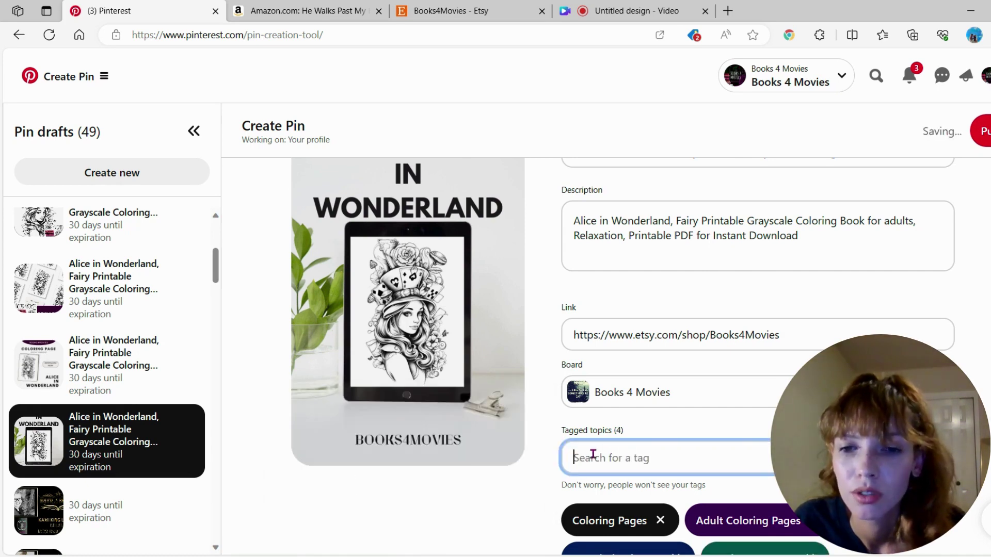
text(alice in)
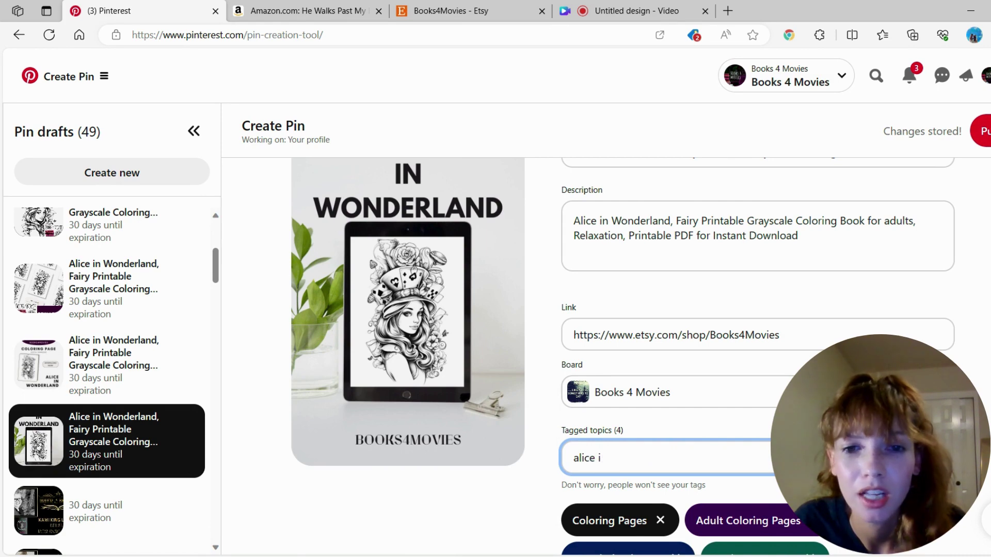
key(BackSpace)
key(BackSpace)
key(BackSpace)
key(BackSpace)
key(BackSpace)
key(BackSpace)
key(BackSpace)
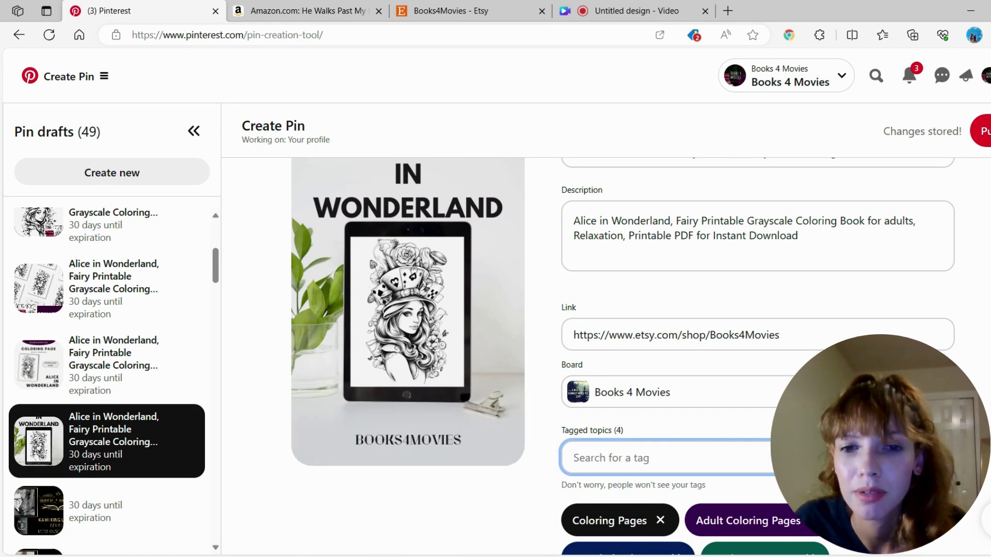
text(diy color)
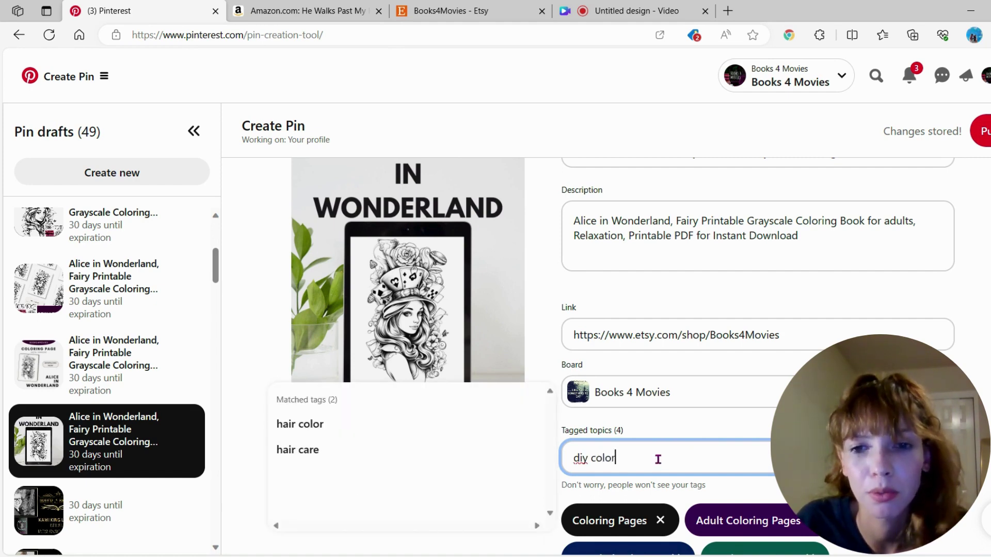
key(BackSpace)
key(BackSpace)
key(BackSpace)
key(BackSpace)
key(BackSpace)
key(BackSpace)
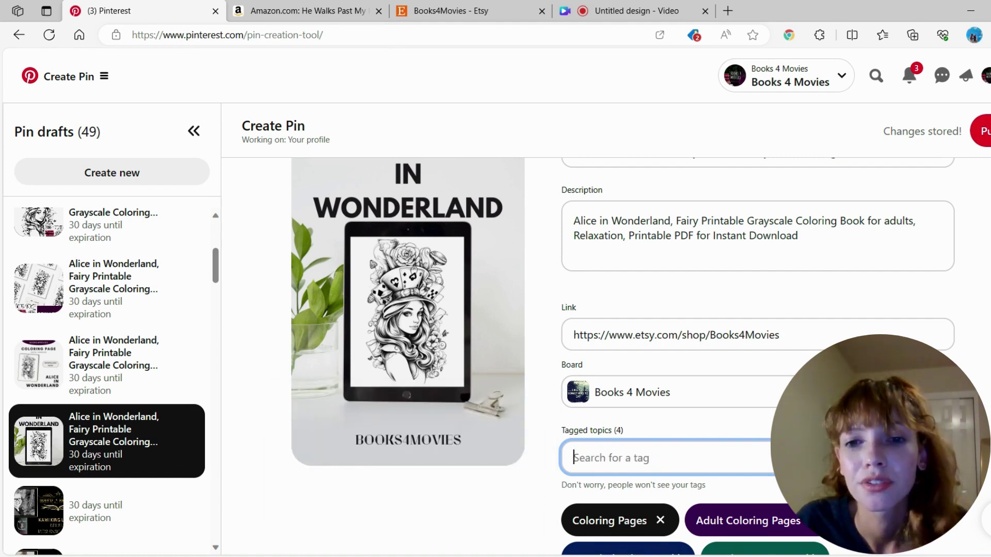
Search the topic tags for "color" and add Color Inspiration to the pin
text(color)
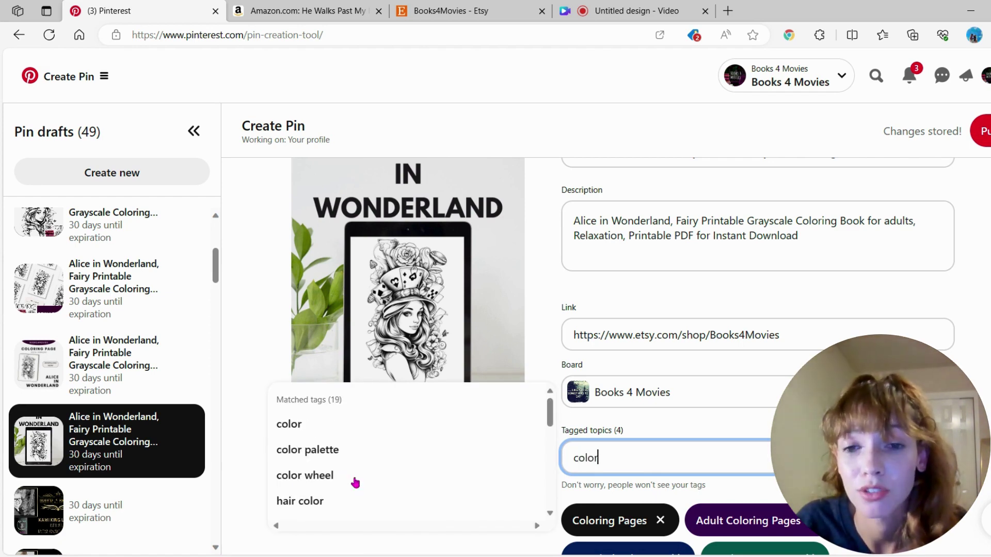
scroll(356, 482, down, 4)
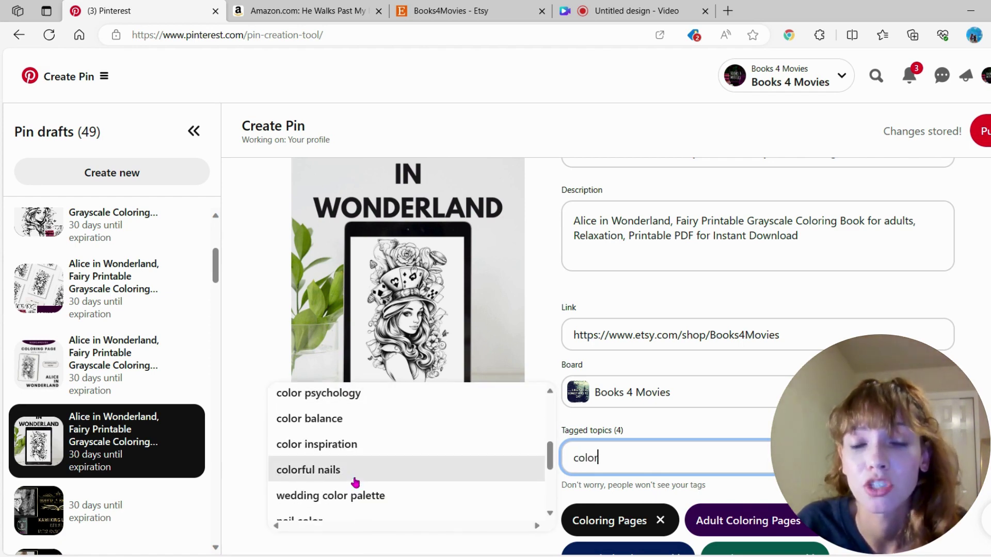
scroll(356, 483, down, 1)
click(349, 435)
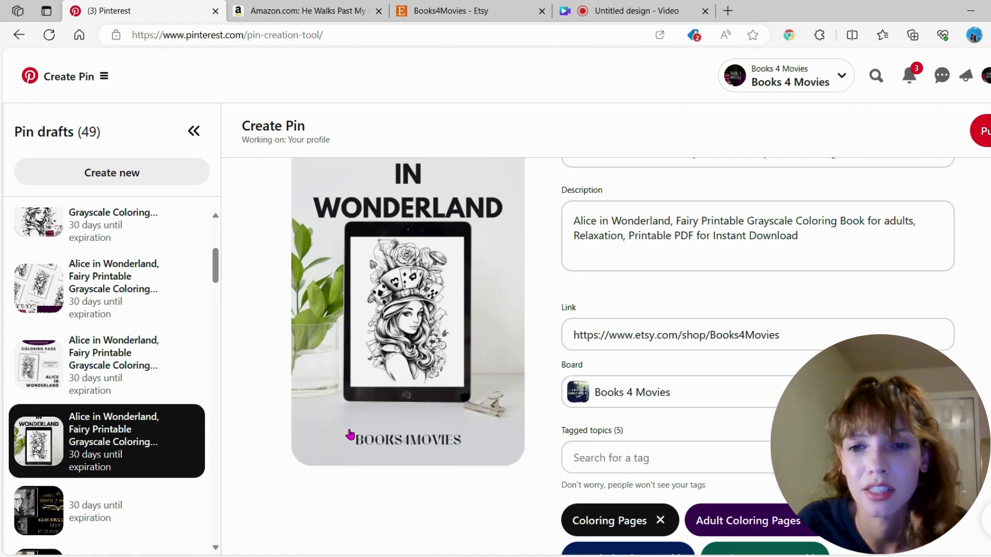
Set the pin to publish at a later date, 12/01/2023 at 12:00 AM, and show its additional options
scroll(350, 435, down, 2)
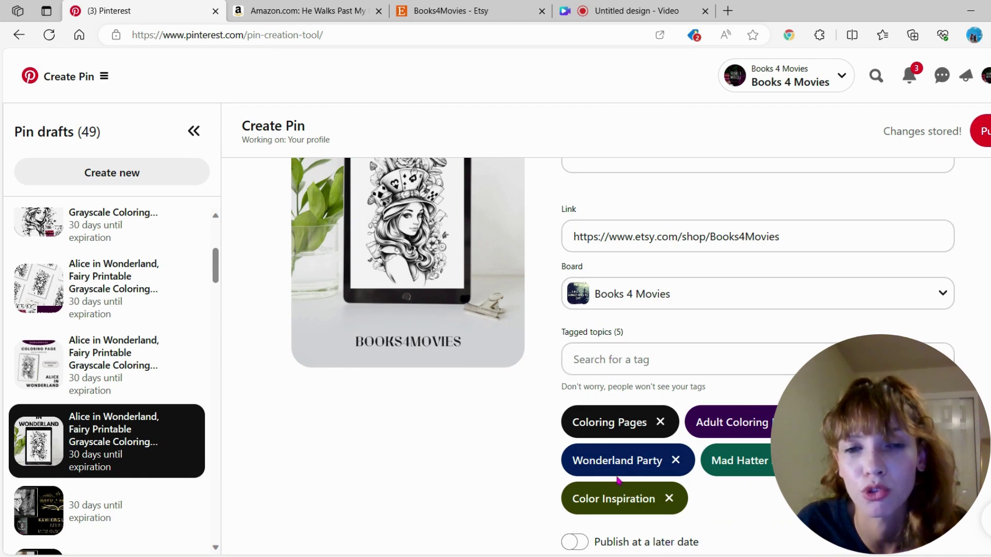
scroll(618, 479, up, 3)
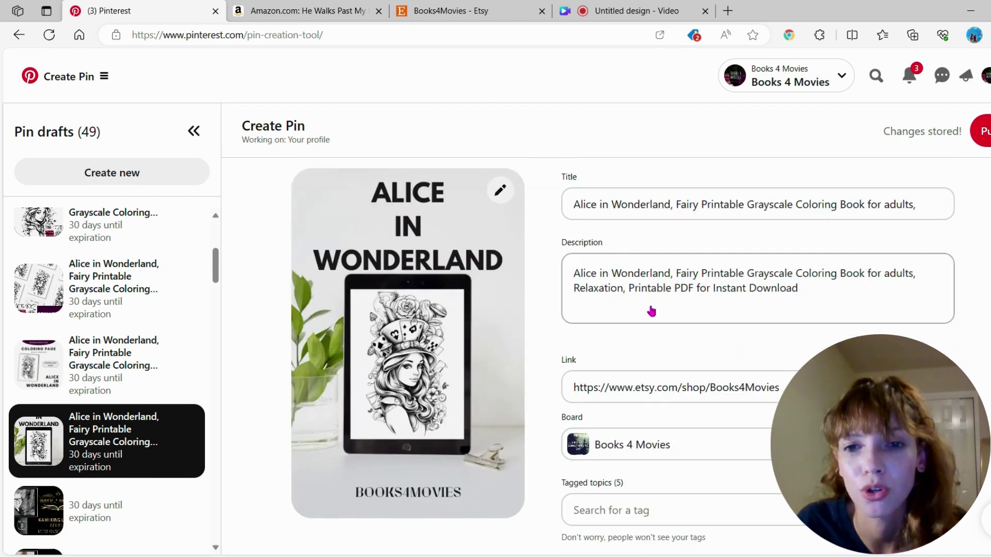
scroll(651, 310, down, 2)
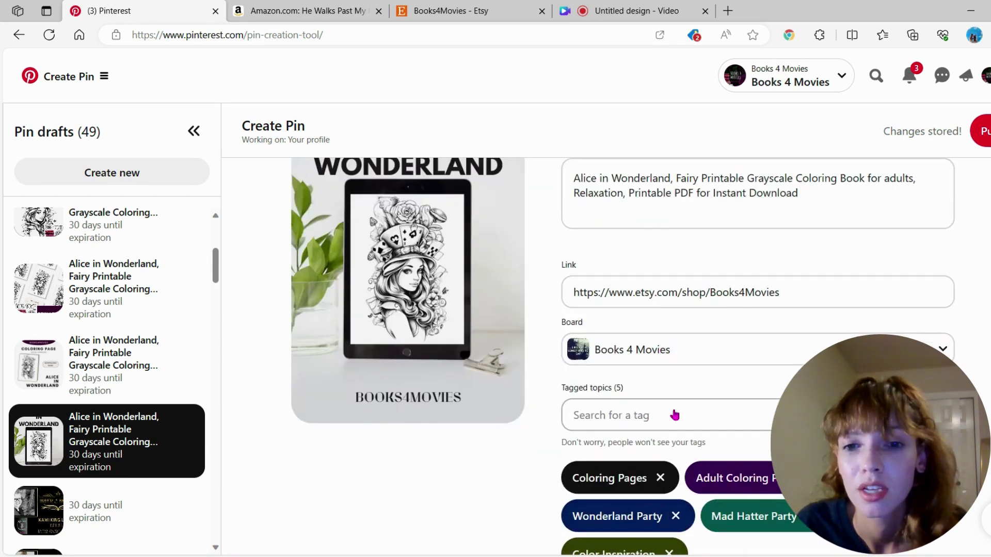
scroll(661, 287, down, 2)
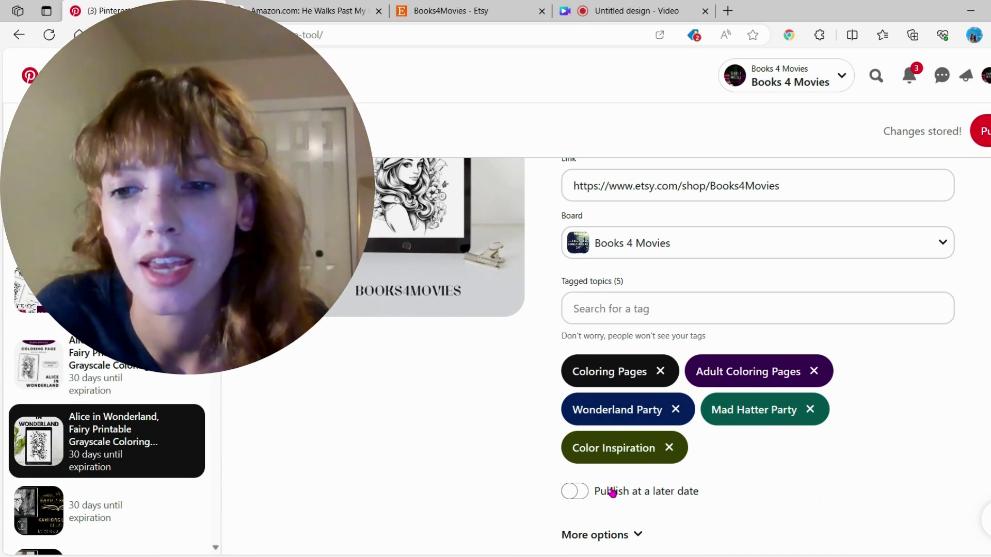
click(574, 493)
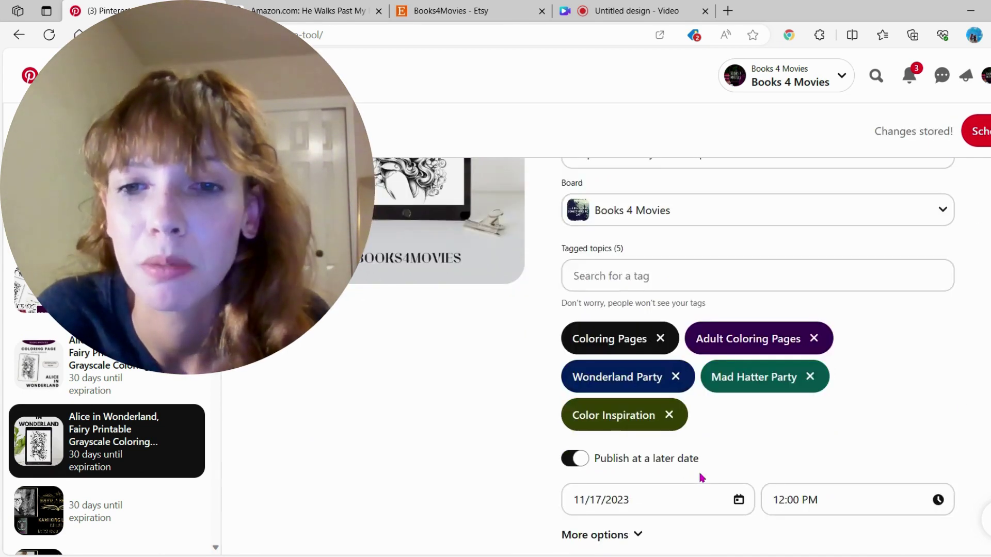
click(619, 500)
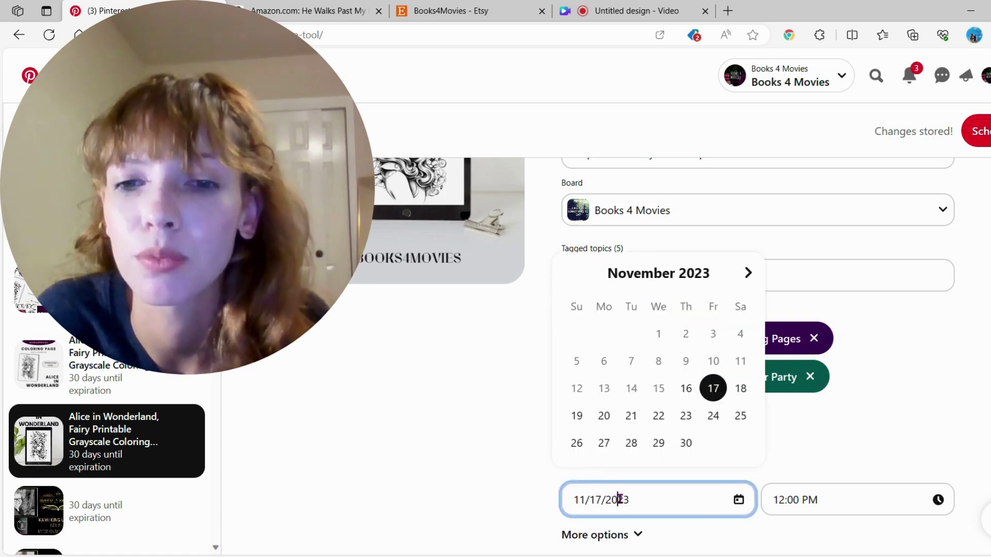
click(748, 273)
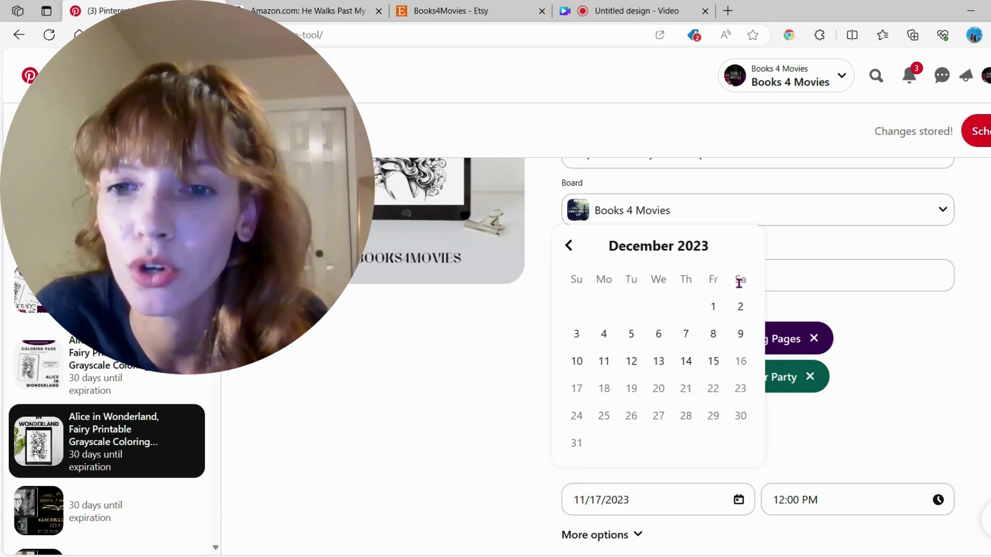
click(712, 308)
scroll(885, 280, up, 5)
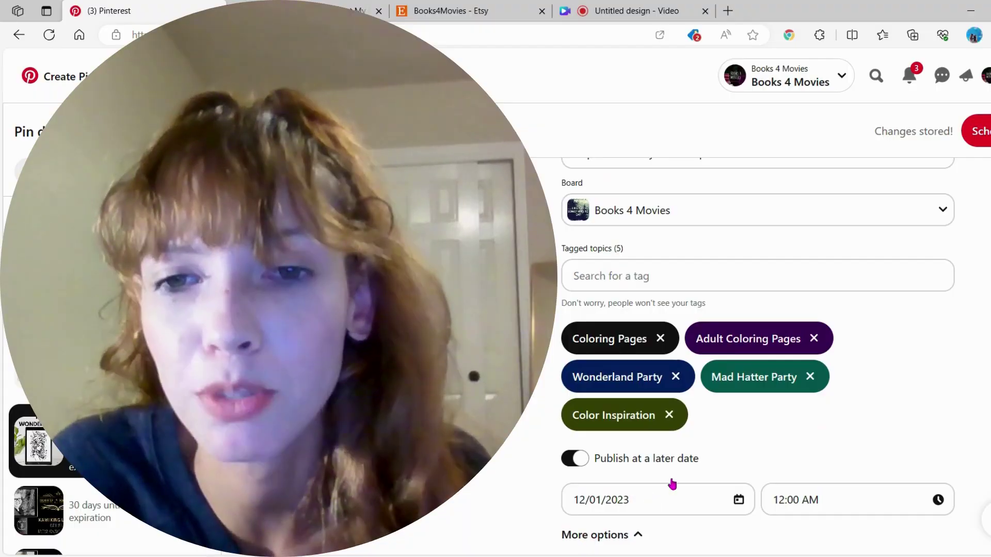
scroll(673, 484, down, 2)
scroll(673, 484, up, 1)
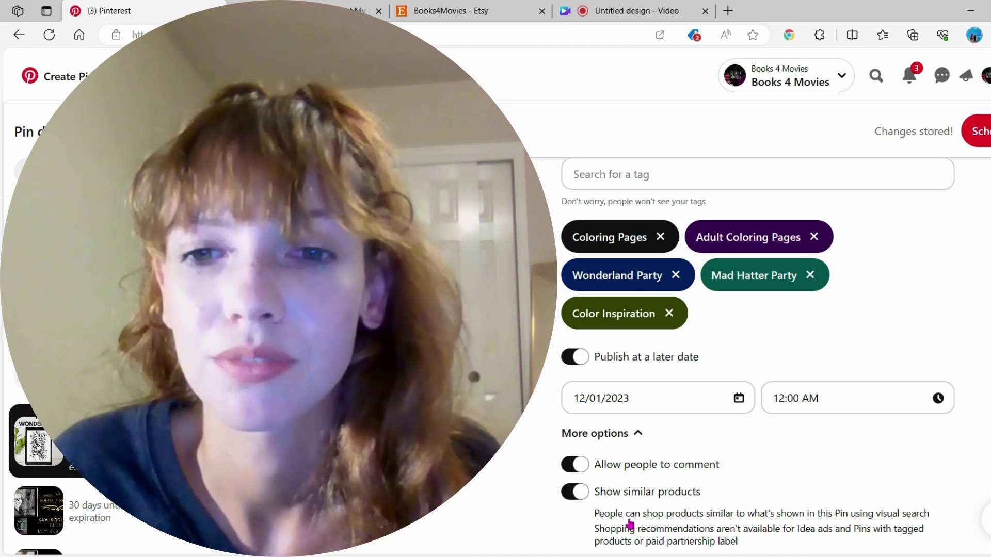
Review the coloring page pin's details and schedule it for Dec 1 at 12:00 AM
scroll(494, 452, up, 5)
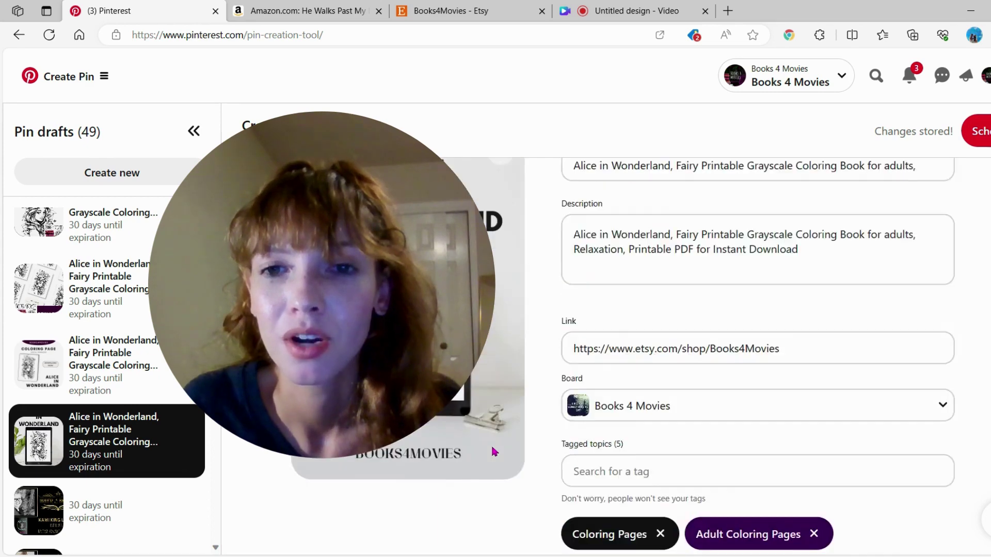
scroll(494, 452, up, 1)
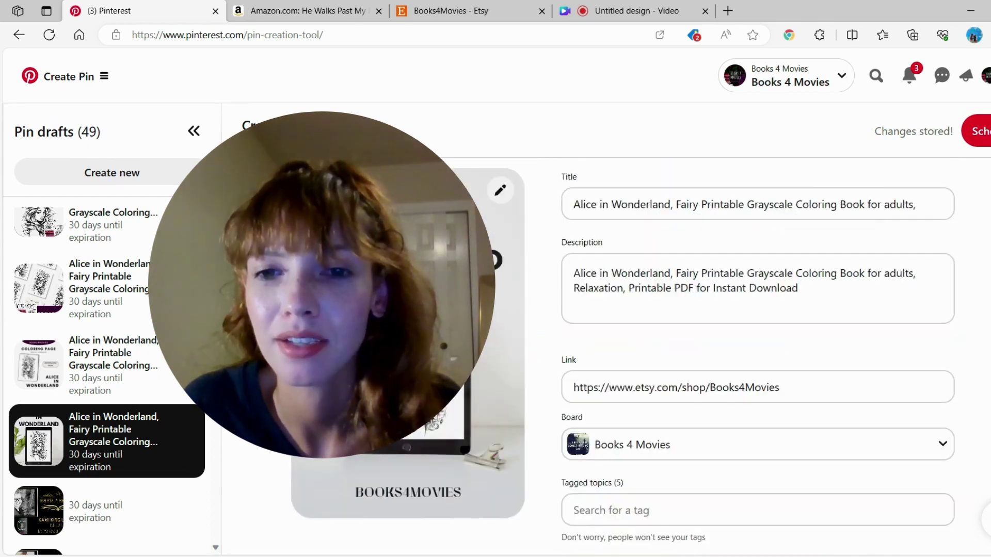
scroll(540, 385, down, 6)
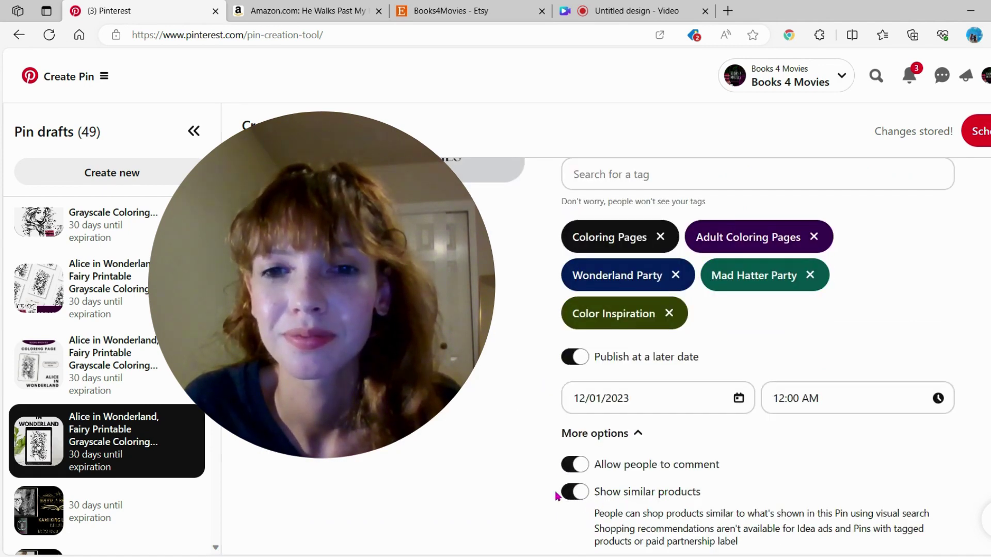
scroll(509, 438, up, 6)
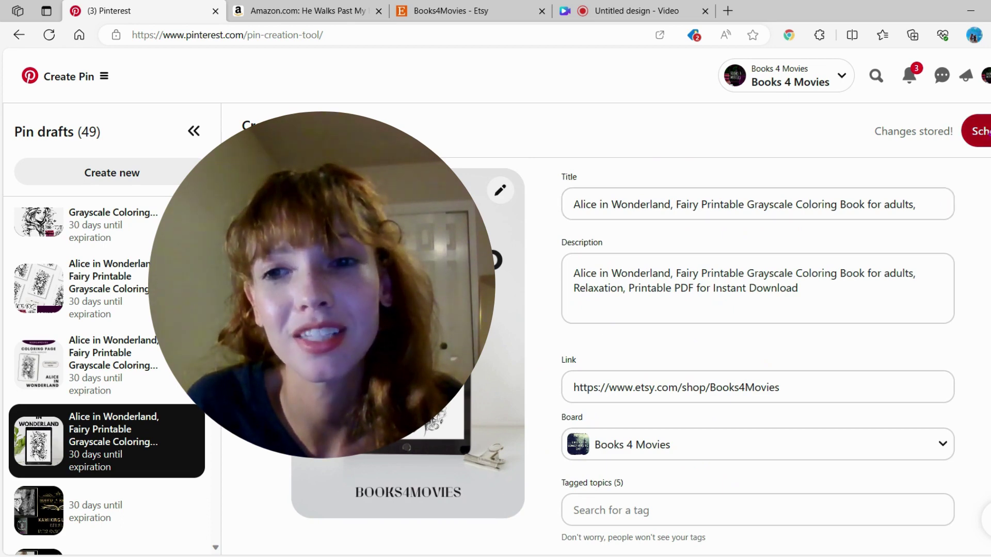
click(977, 131)
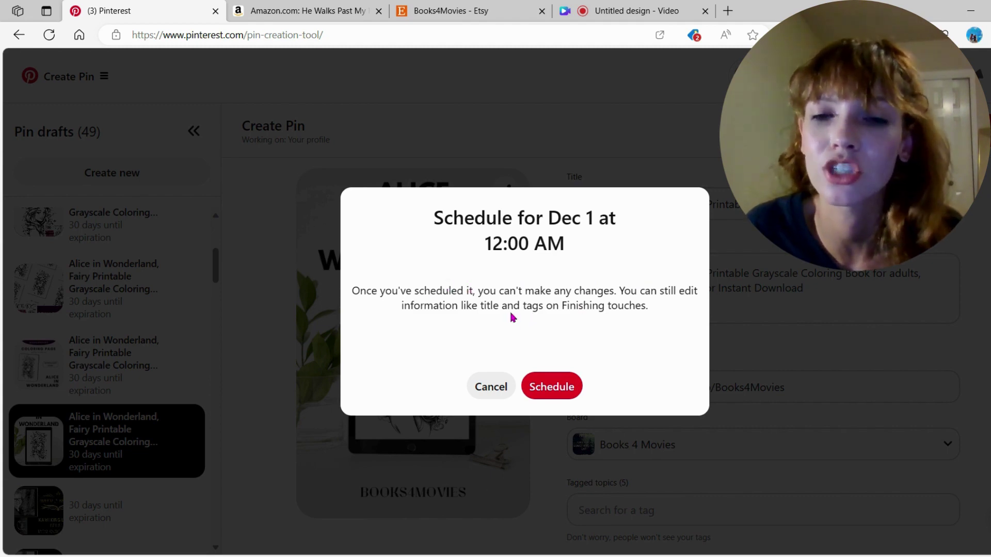
click(558, 389)
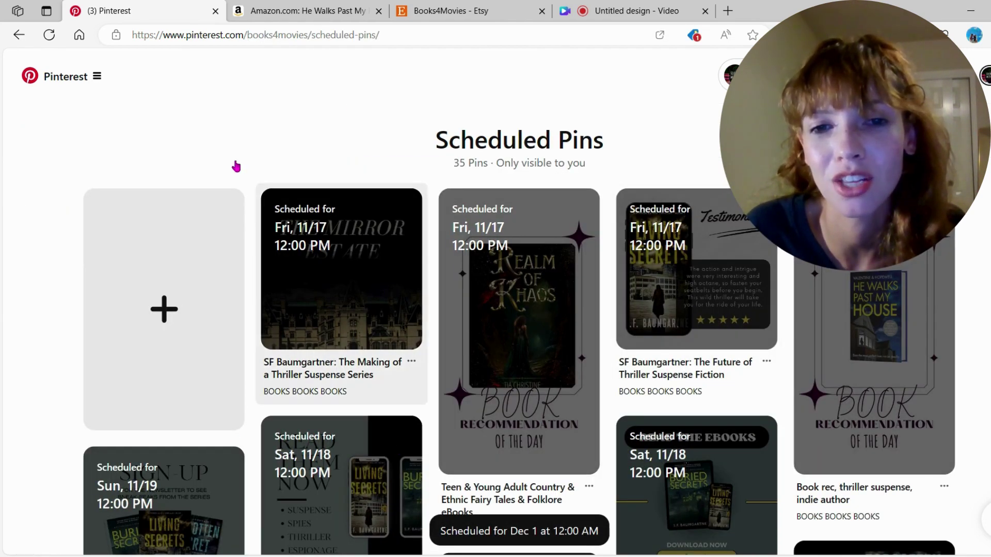
Return to organic pin creation and open the draft with the Our American Honey book recommendation image
click(96, 76)
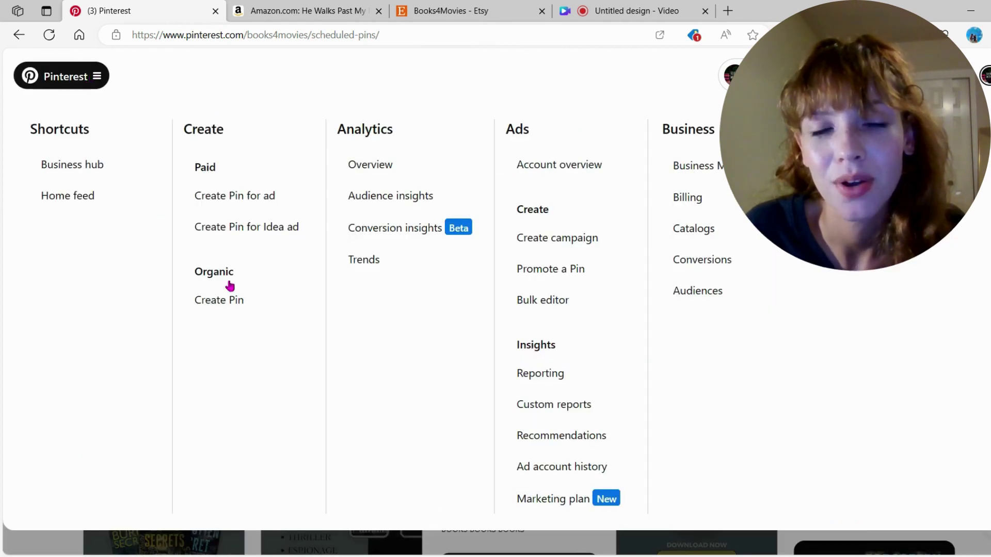
click(243, 309)
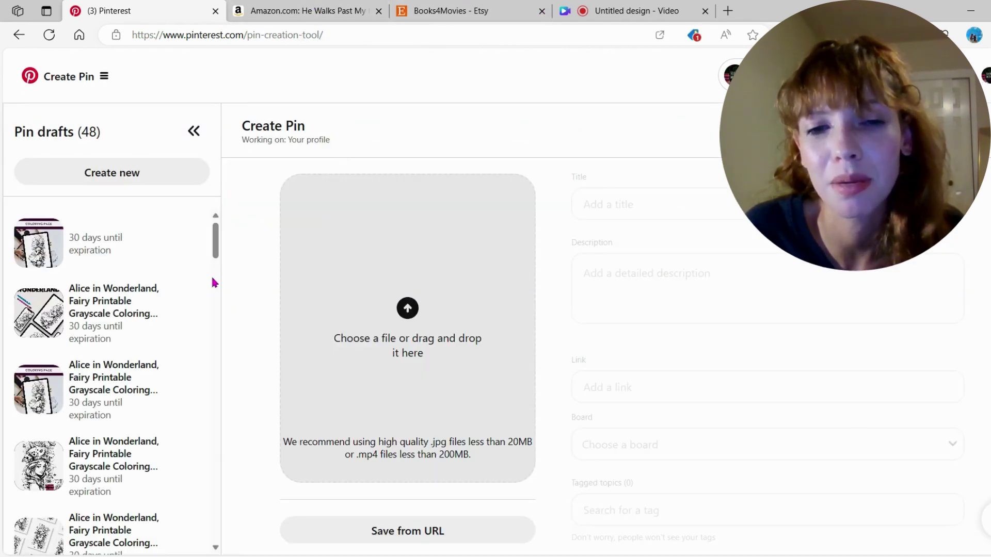
scroll(114, 439, down, 3)
scroll(114, 440, down, 10)
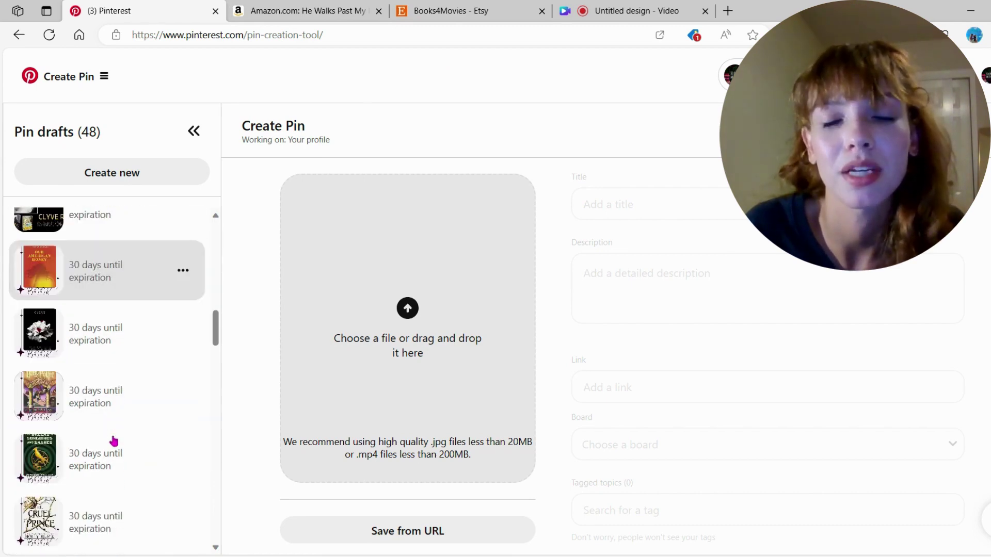
scroll(95, 357, up, 2)
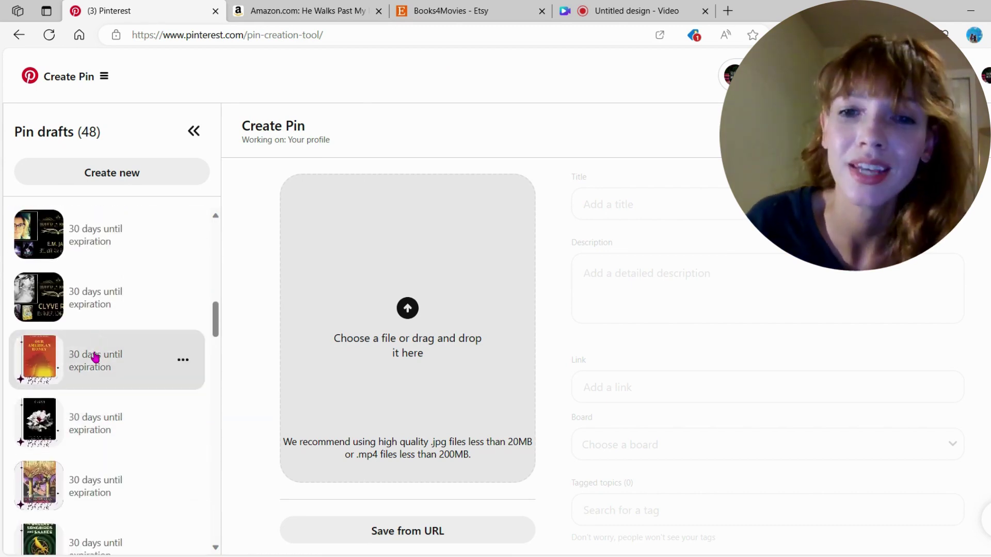
click(96, 357)
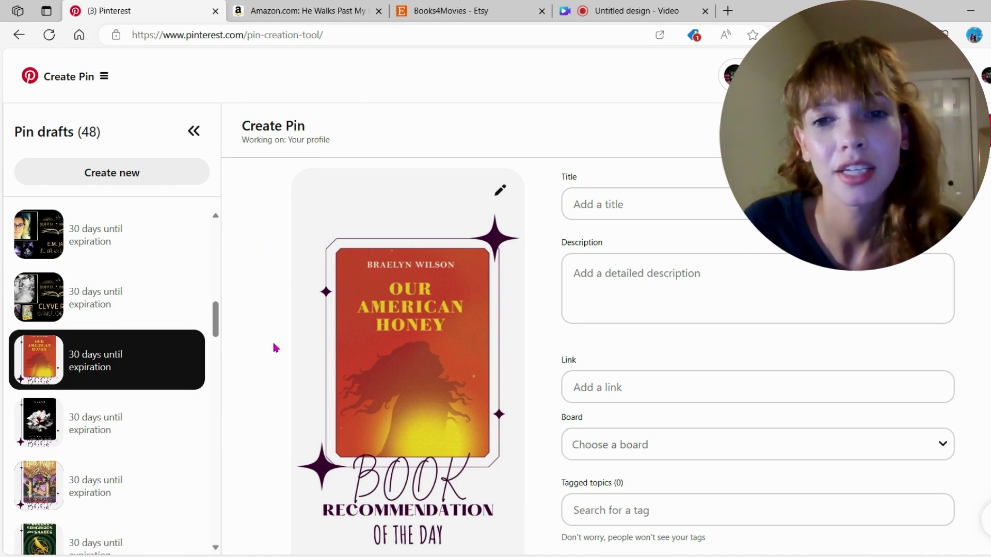
scroll(273, 345, down, 1)
scroll(273, 344, up, 1)
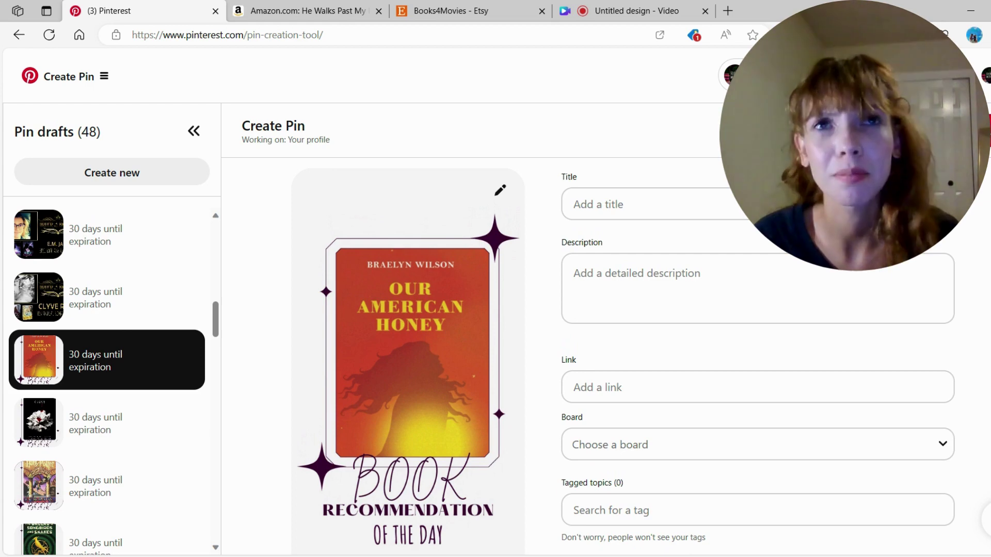
scroll(270, 308, down, 1)
scroll(270, 308, up, 1)
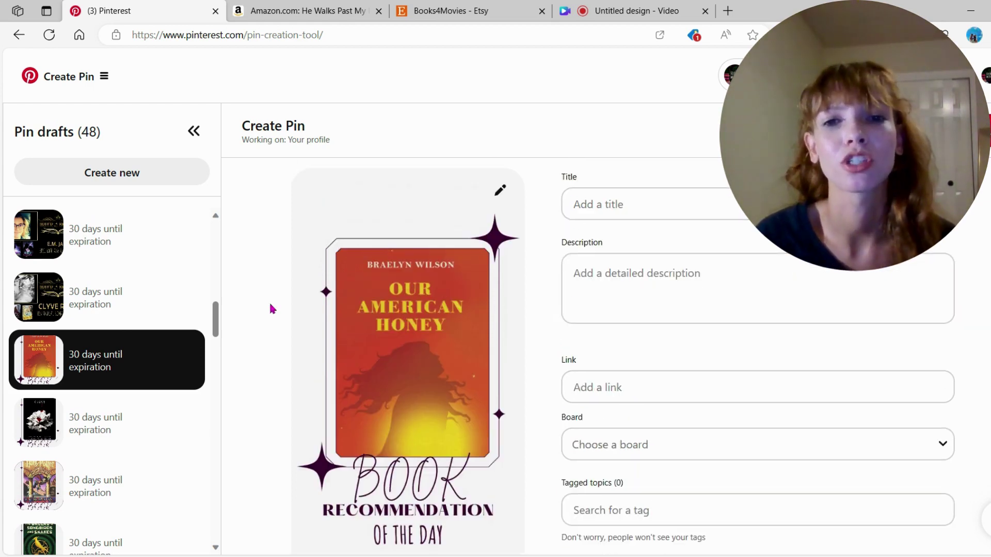
Switch to Amazon and search Books for Our American Honey, using the suggestion that includes the author
click(311, 6)
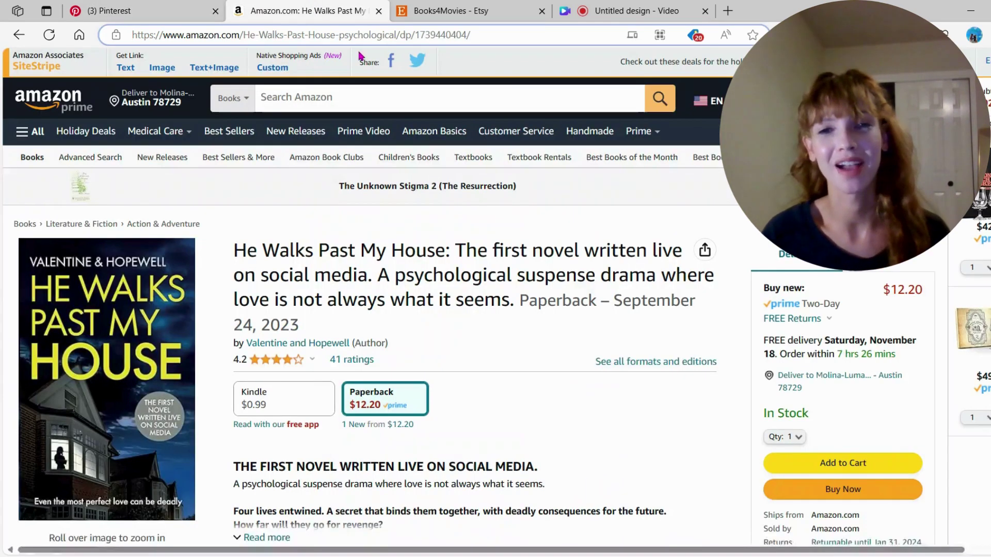
click(359, 97)
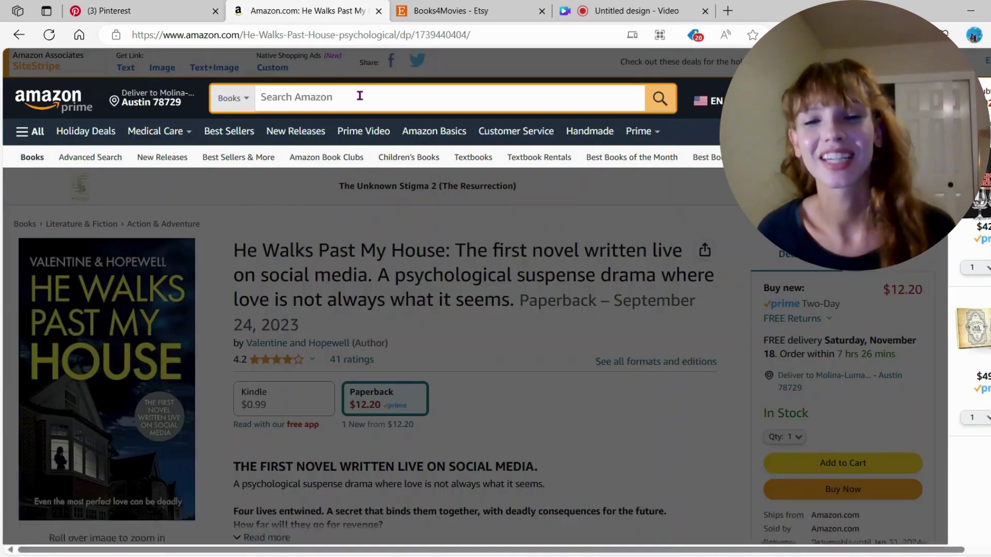
text(our american )
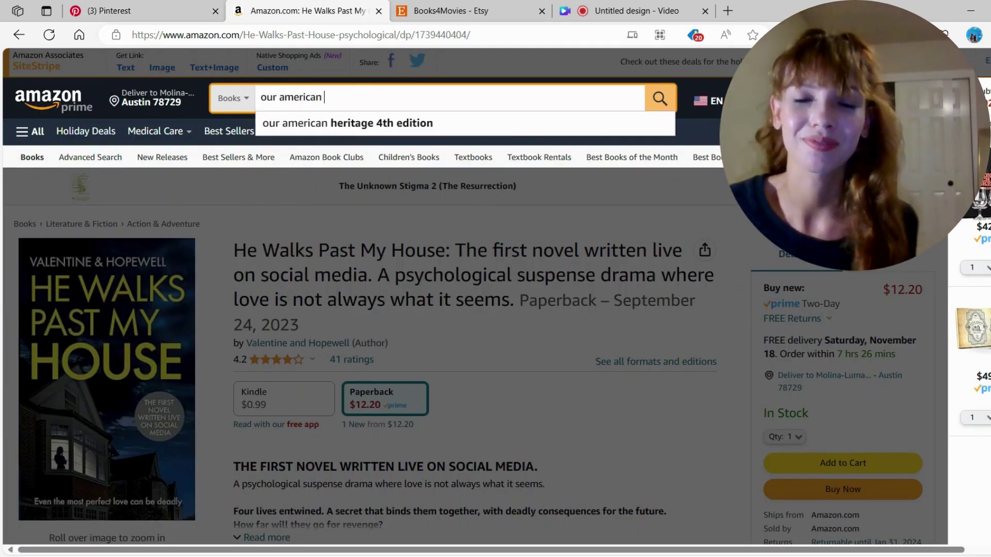
text(honey)
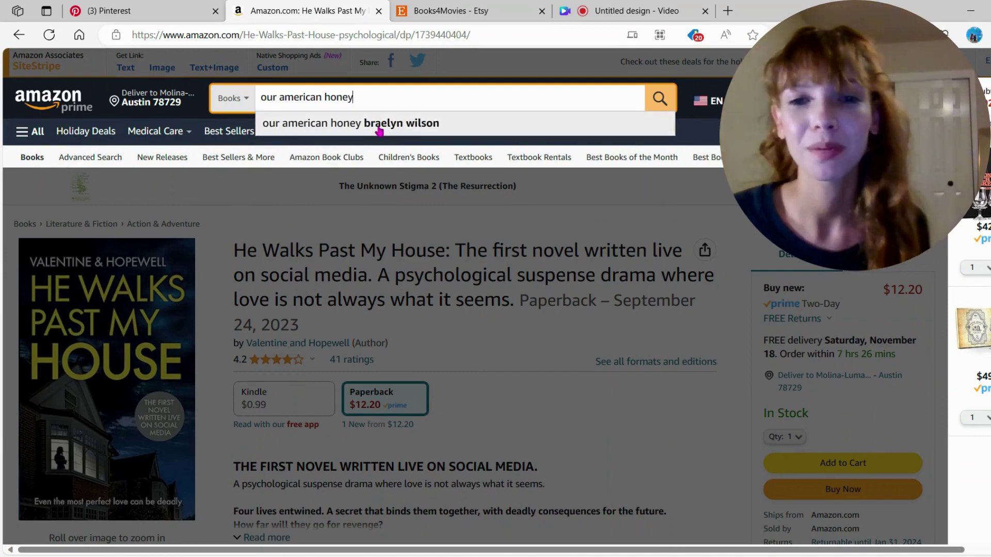
click(379, 131)
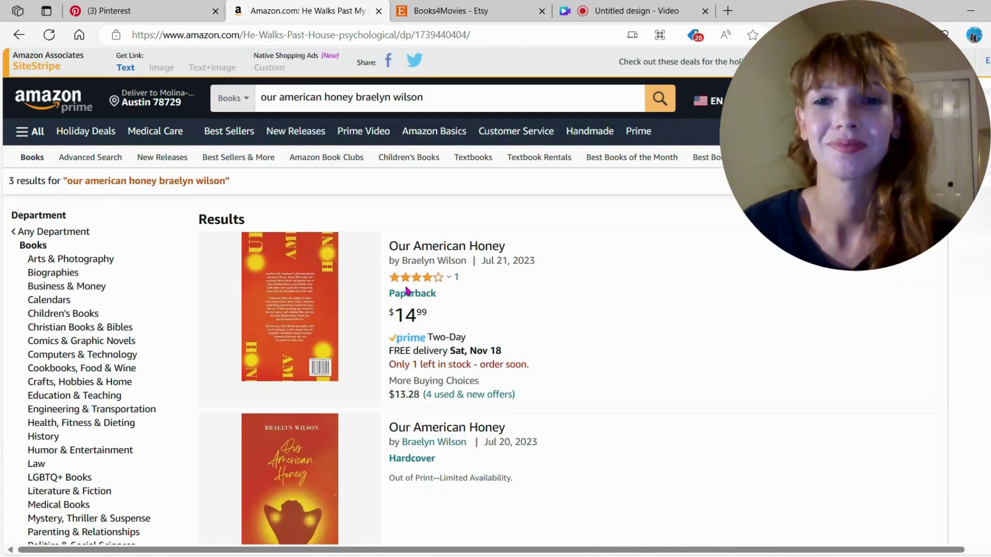
Open the Kindle listing of Our American Honey from the results and switch it to the Paperback edition
scroll(409, 291, down, 3)
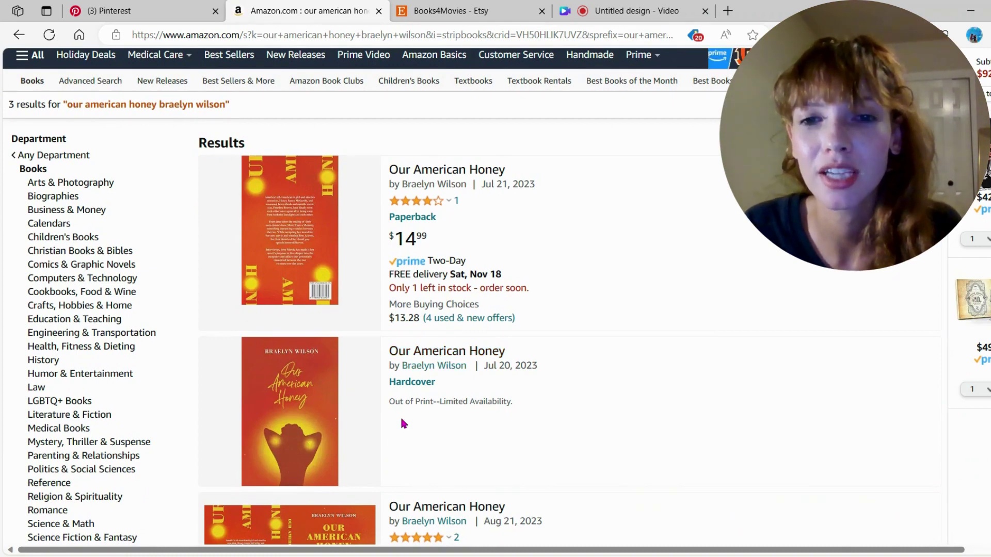
scroll(403, 420, down, 1)
scroll(404, 424, down, 3)
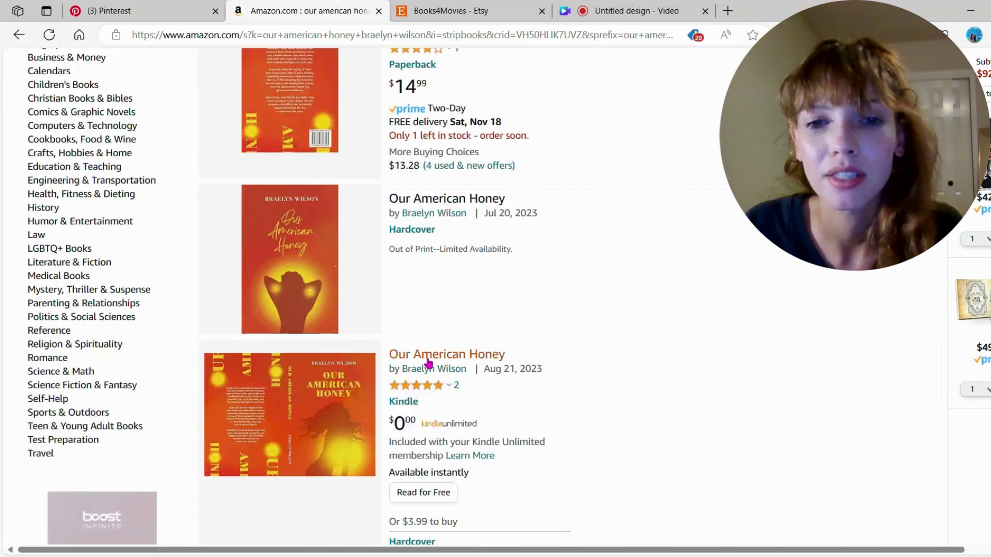
click(427, 361)
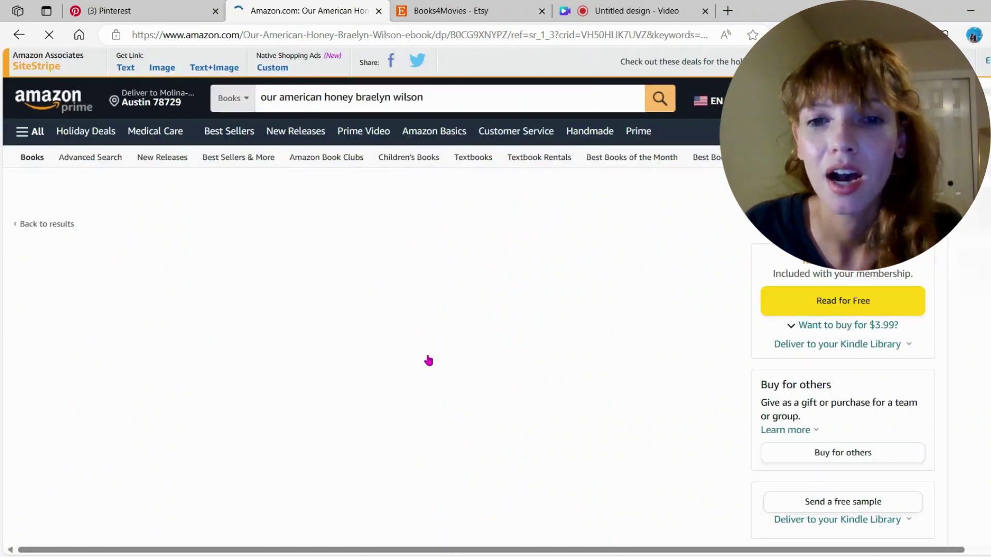
click(473, 336)
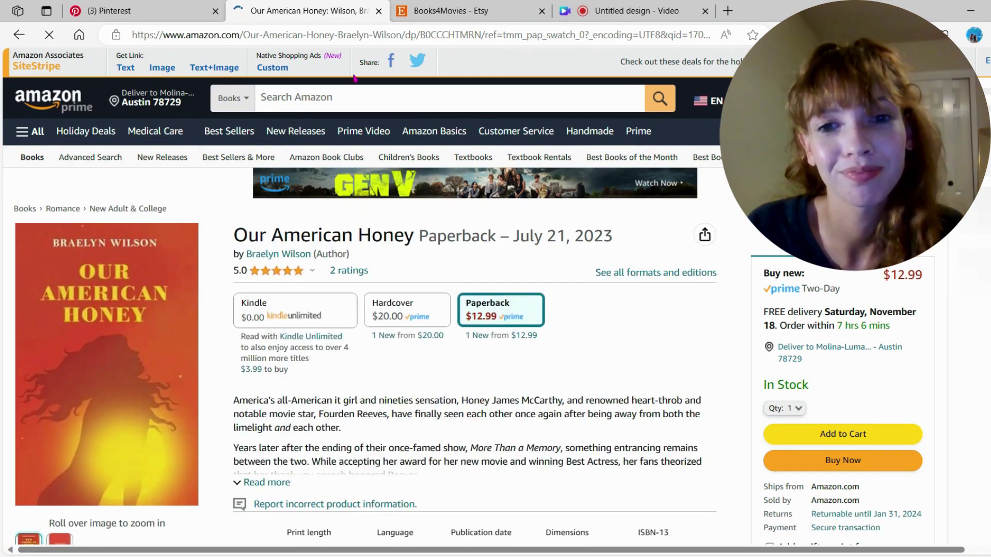
Remove everything from "ref=" onward in the product page's address and load the shortened link
click(424, 35)
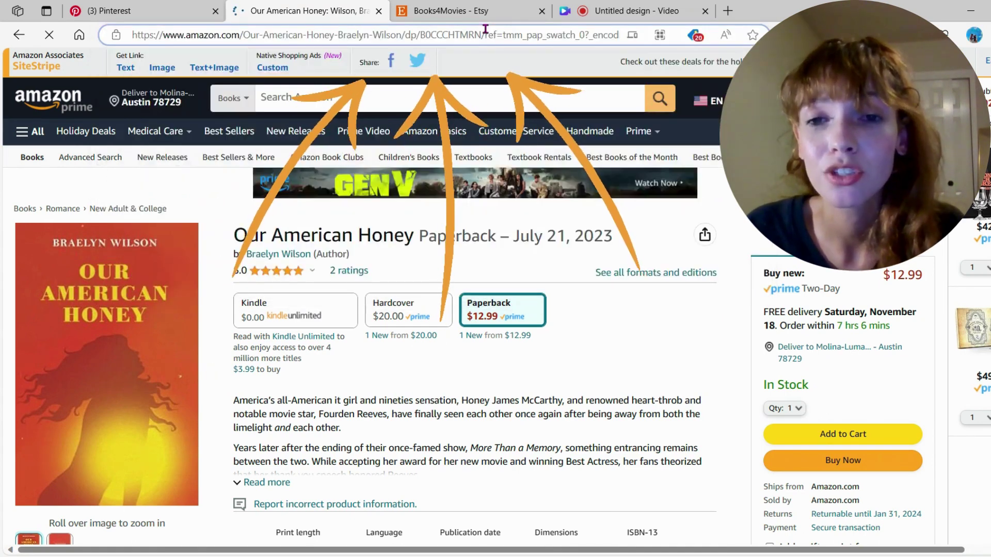
drag(486, 35, 622, 35)
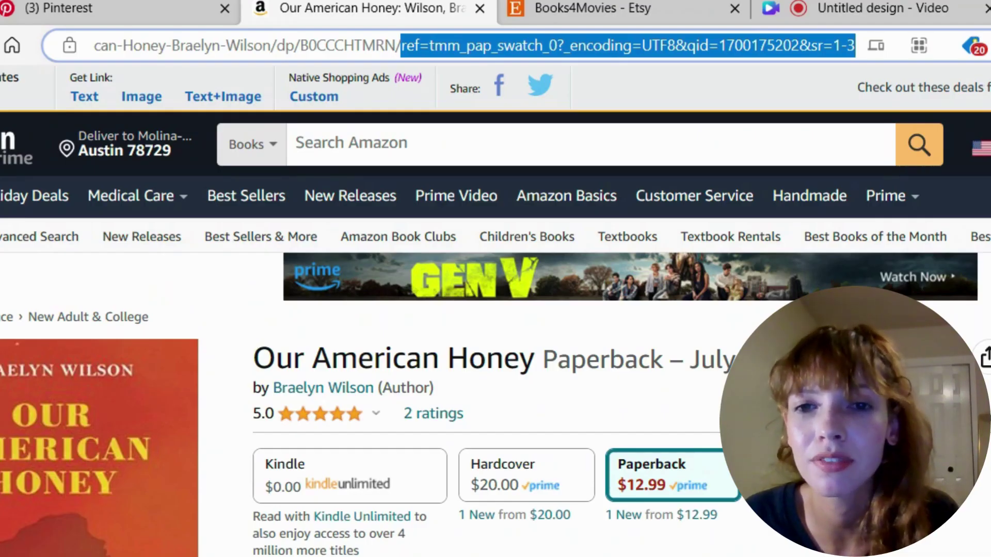
key(BackSpace)
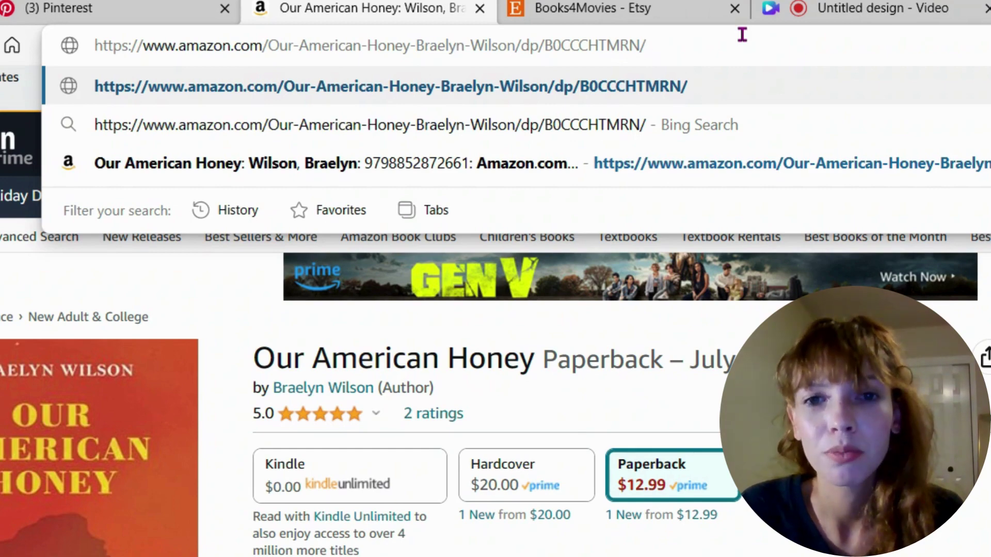
key(Return)
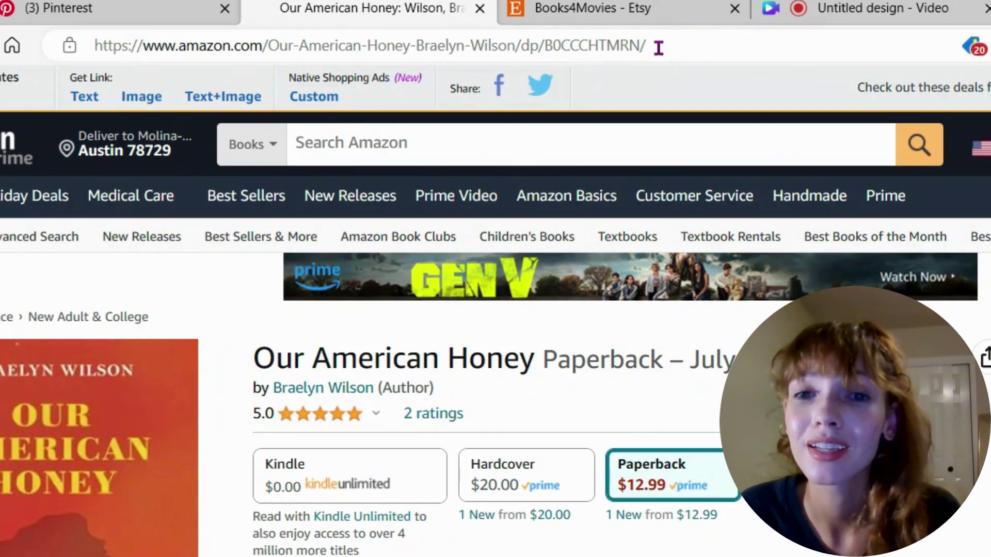
Try loading the product address without its dp/B0CCCHTMRN/ part, and return to the product page
click(657, 44)
click(658, 44)
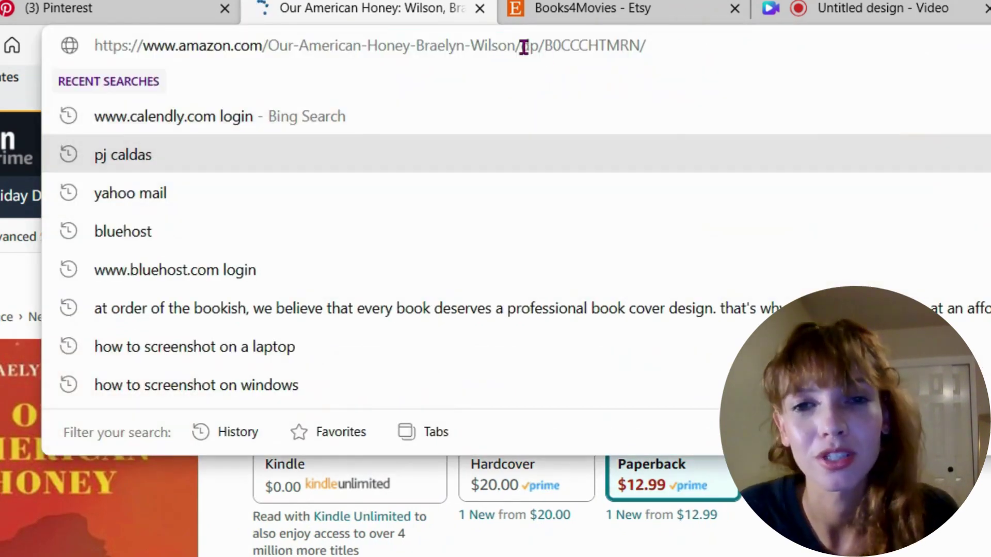
drag(521, 45, 740, 27)
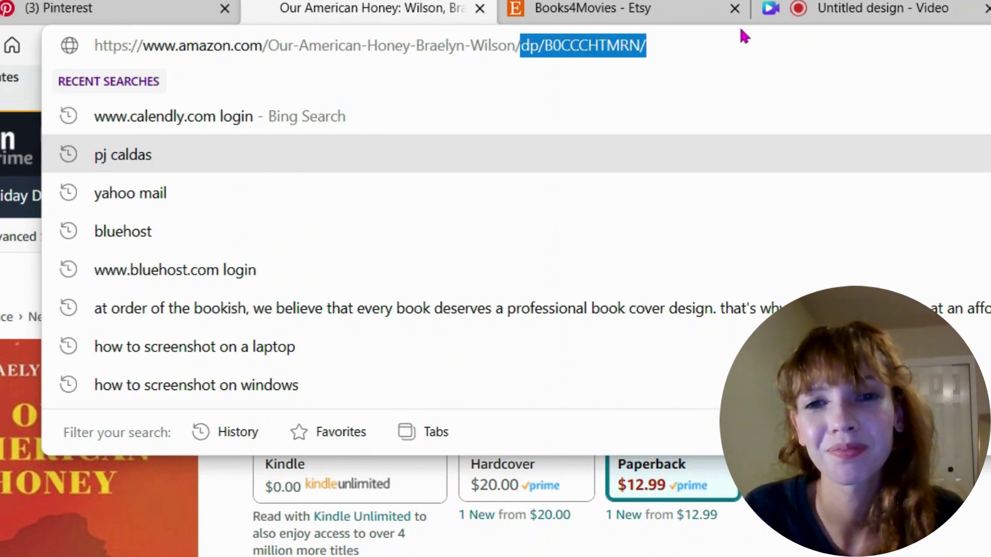
key(BackSpace)
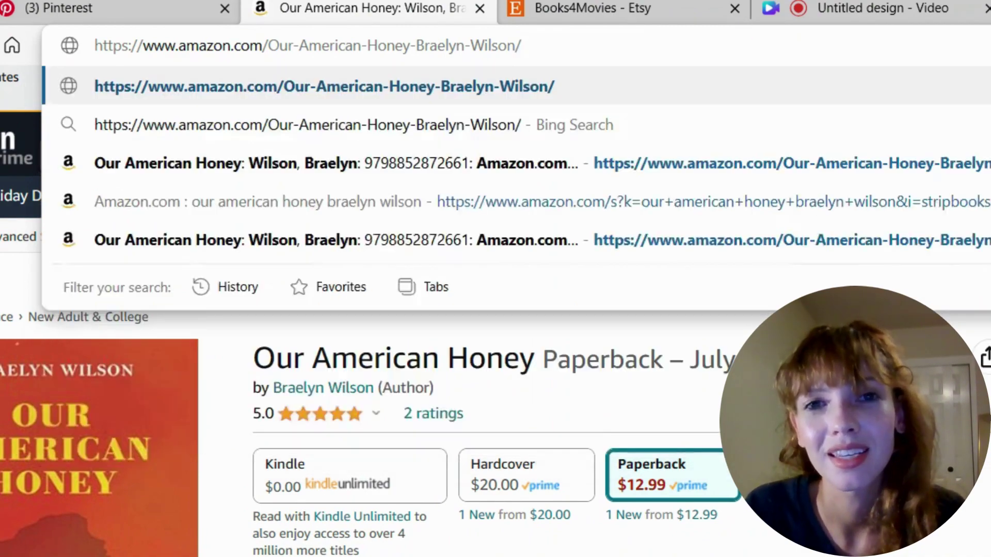
key(Return)
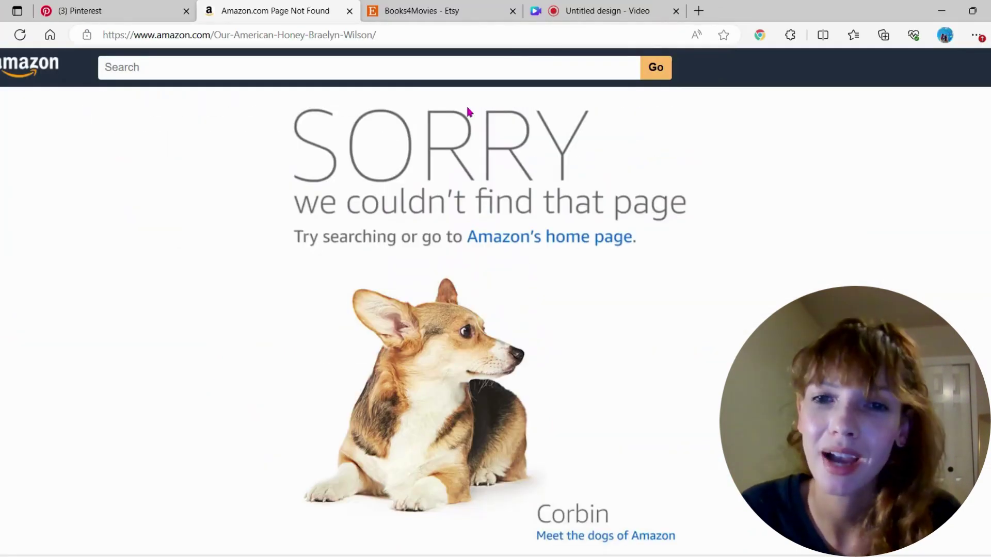
key(alt+Left)
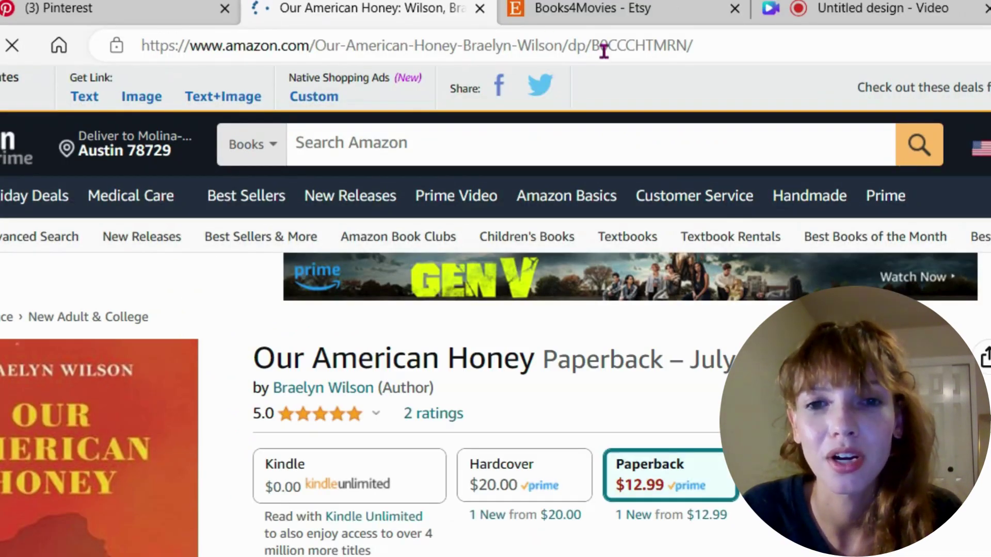
Generate a short affiliate text link for the paperback with SiteStripe and switch back to the Pinterest pin draft
click(718, 52)
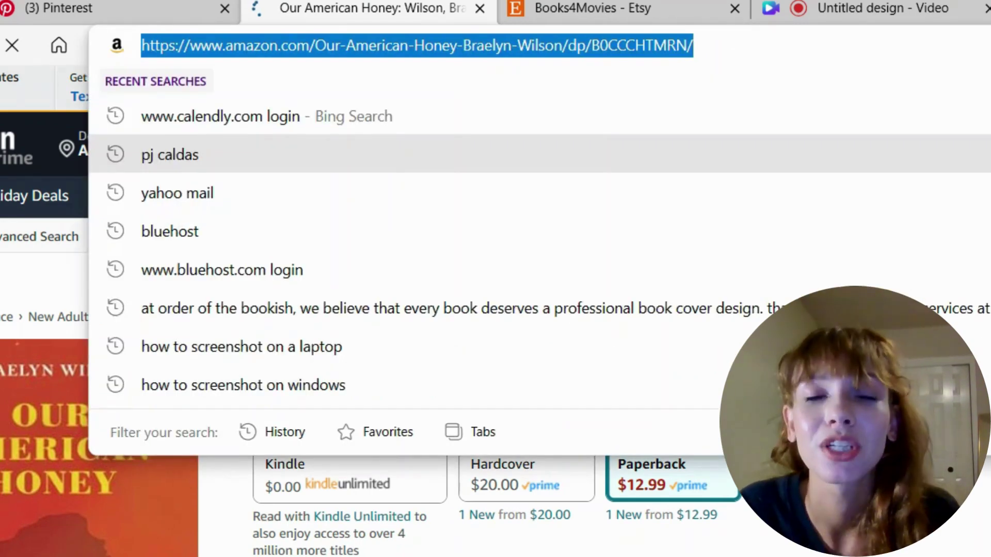
click(397, 545)
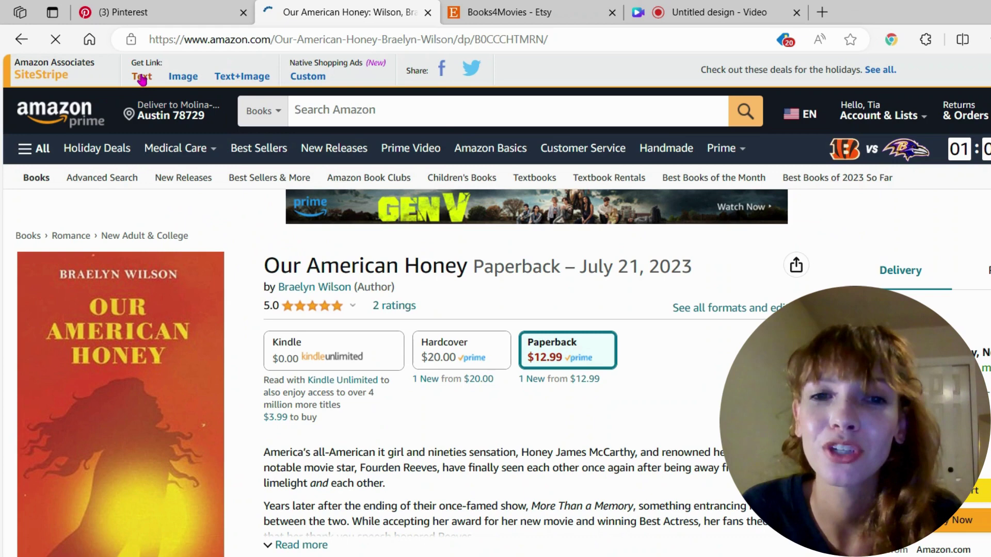
click(142, 79)
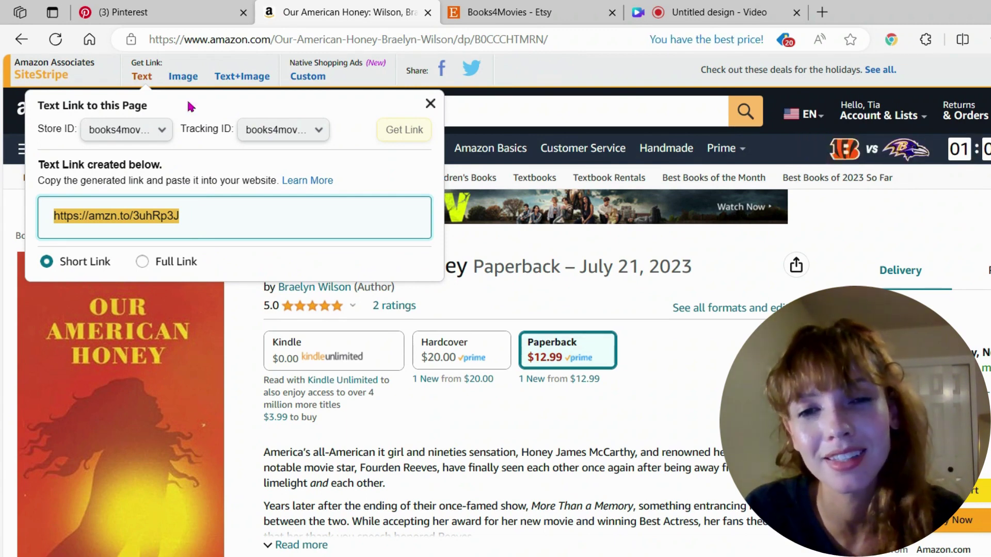
click(161, 5)
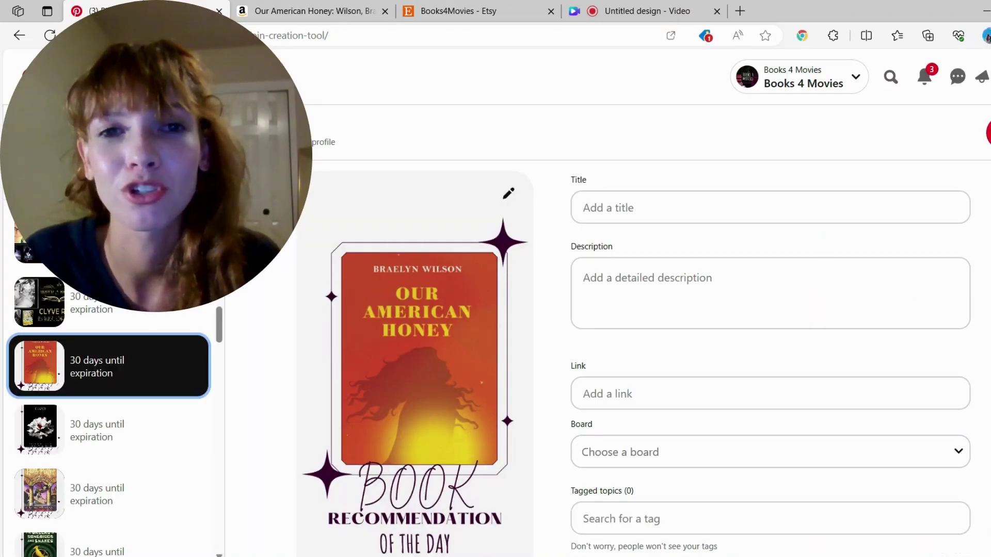
click(624, 395)
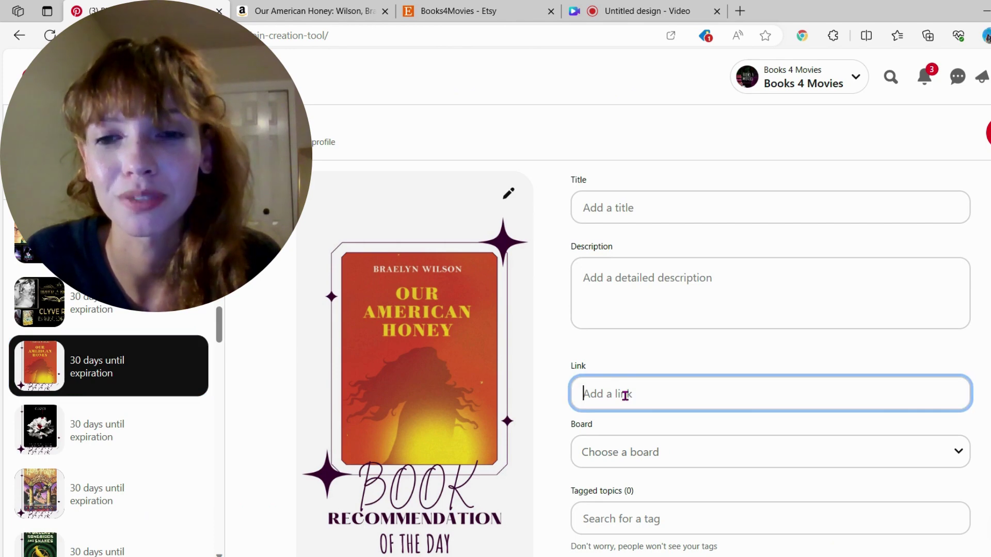
text(https://amzn.to/3uhRp3J)
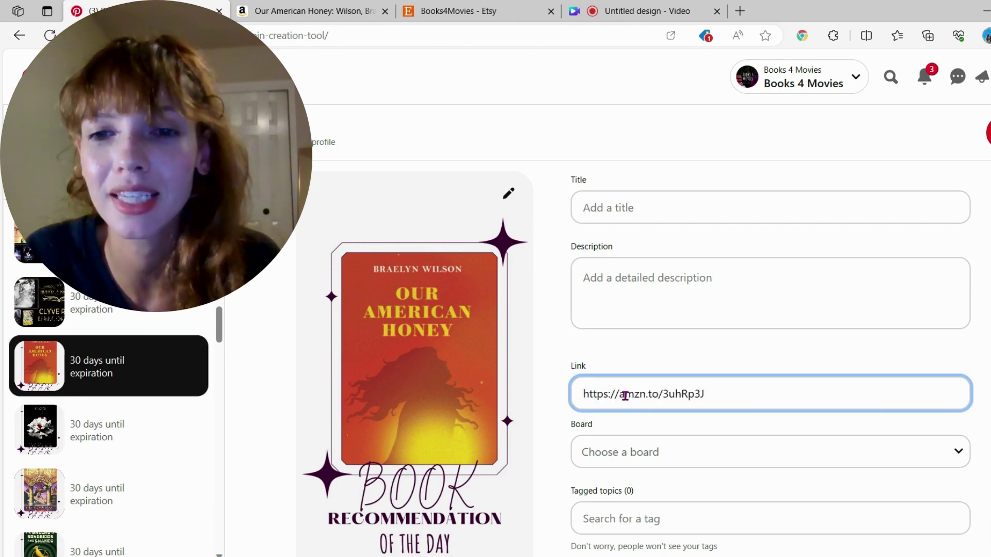
click(853, 287)
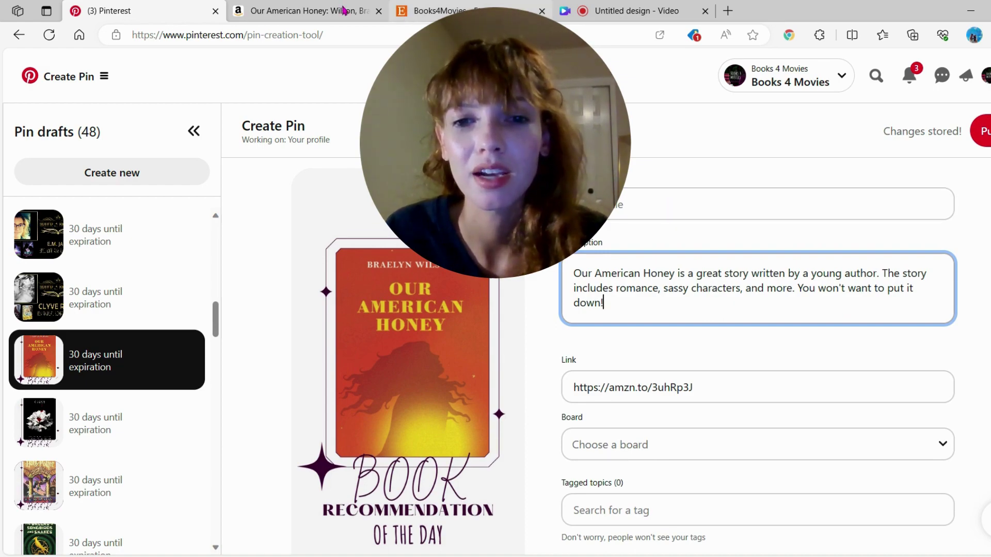
Copy the category "Rockstar Romance (Books)" from the Amazon page's Best Sellers Rank and paste it as the Pinterest pin's title
click(319, 6)
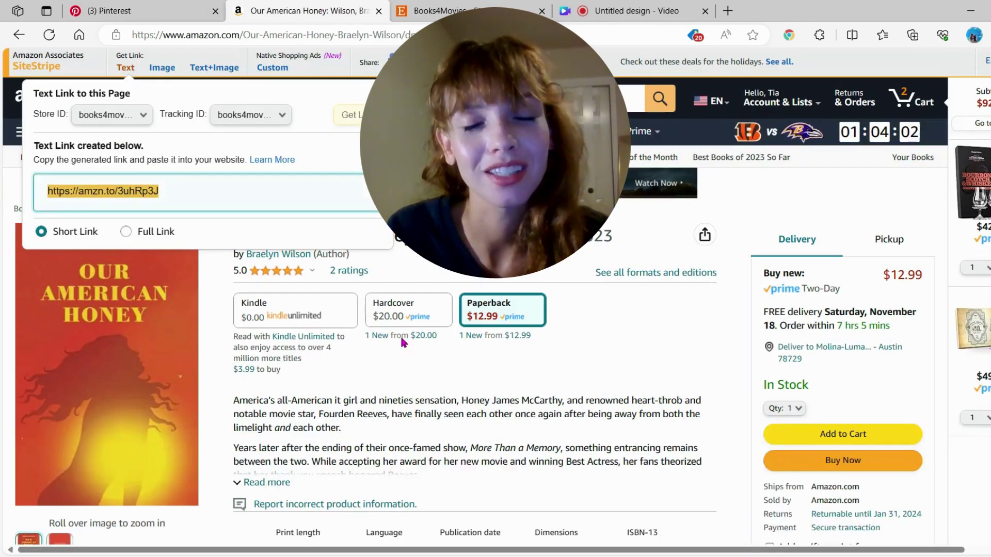
scroll(406, 412, down, 15)
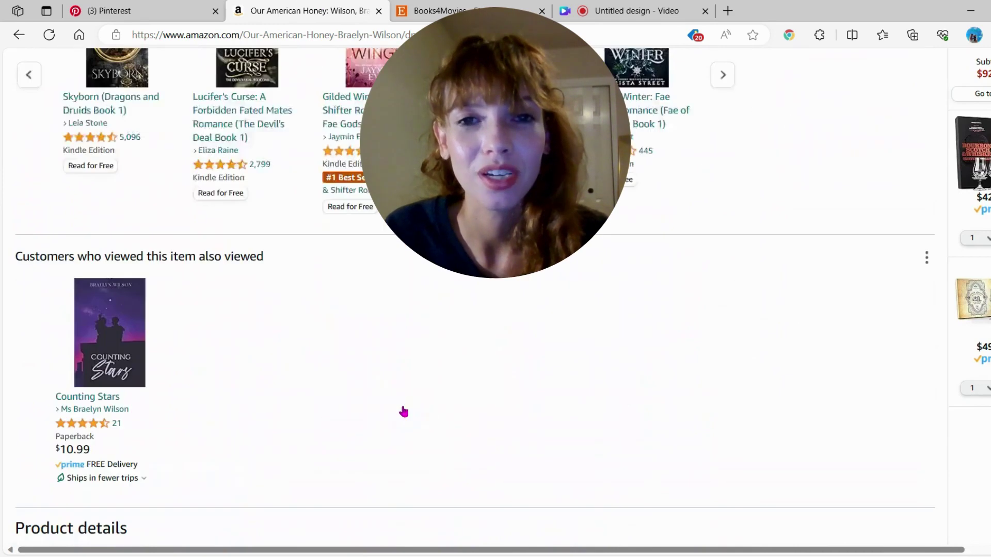
scroll(406, 411, down, 1)
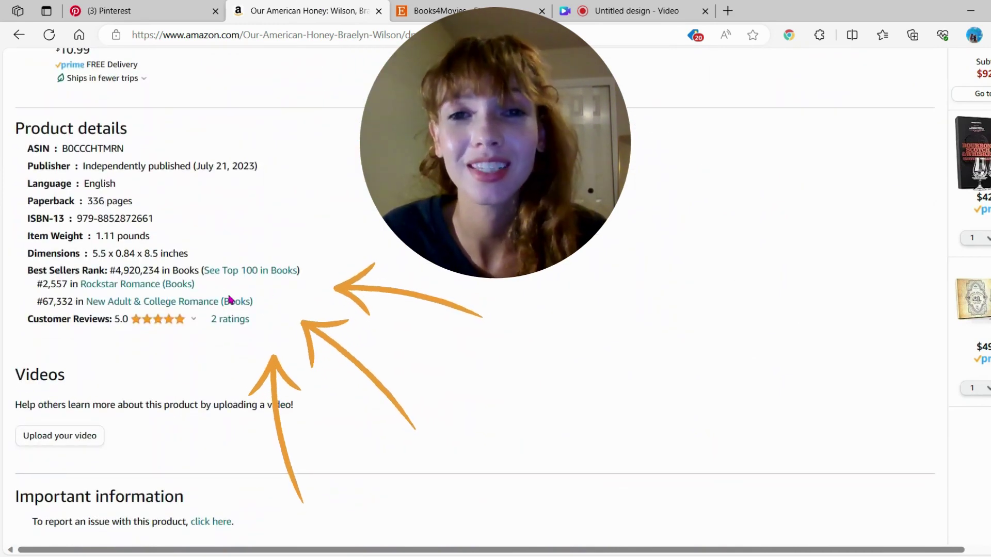
drag(208, 287, 81, 285)
key(ctrl+c)
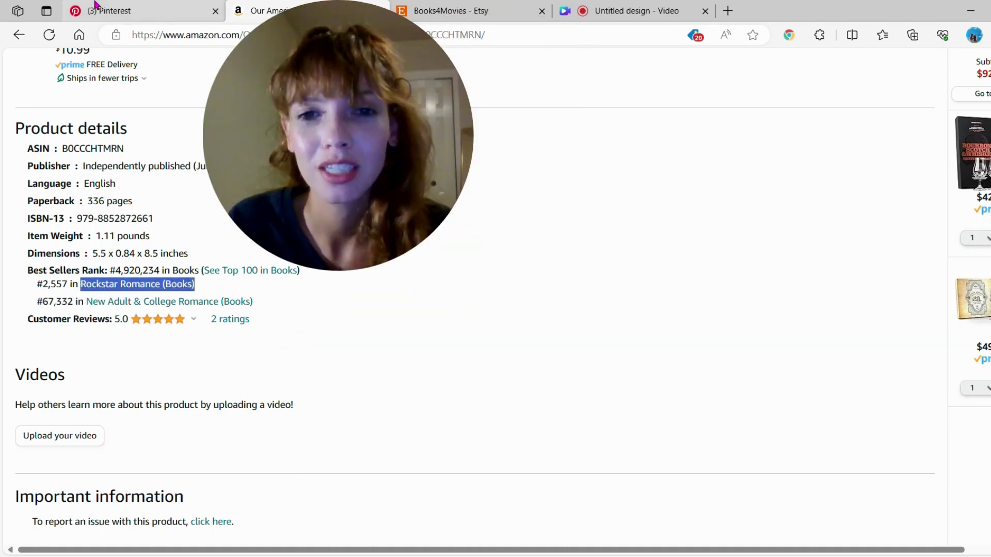
click(133, 9)
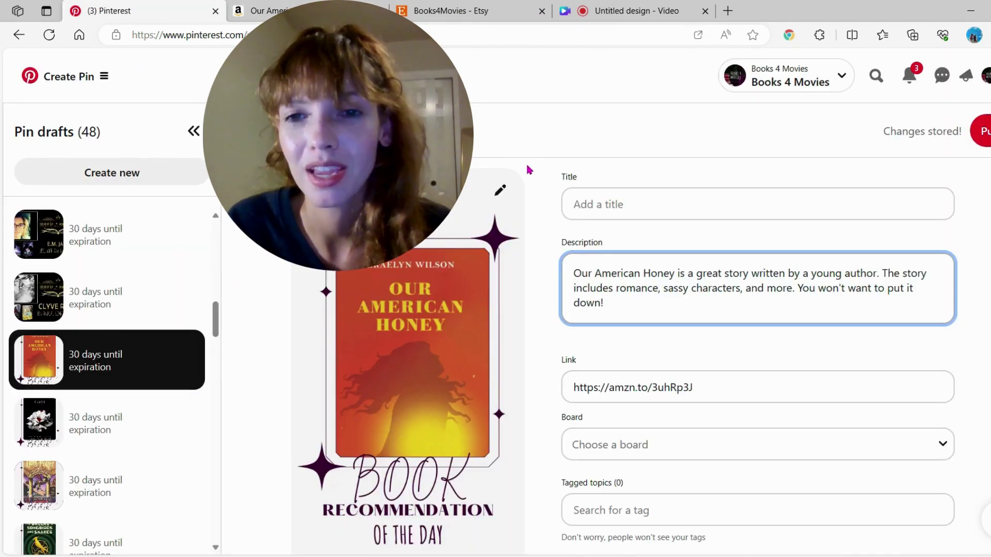
click(612, 205)
key(ctrl+v)
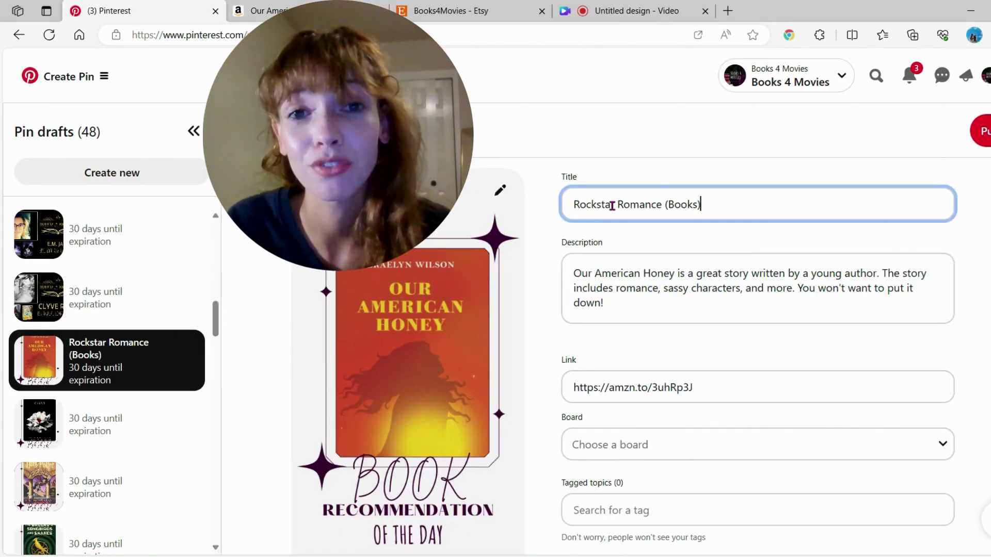
Extend the pin's title with ", indie author, young writer, book rec, fiction love story"
click(975, 218)
key(ctrl+a)
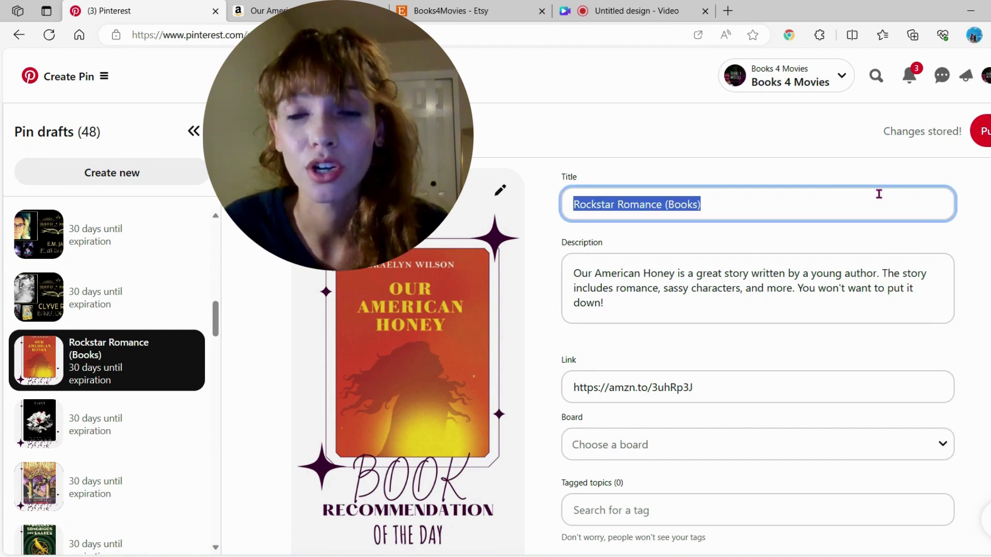
click(834, 201)
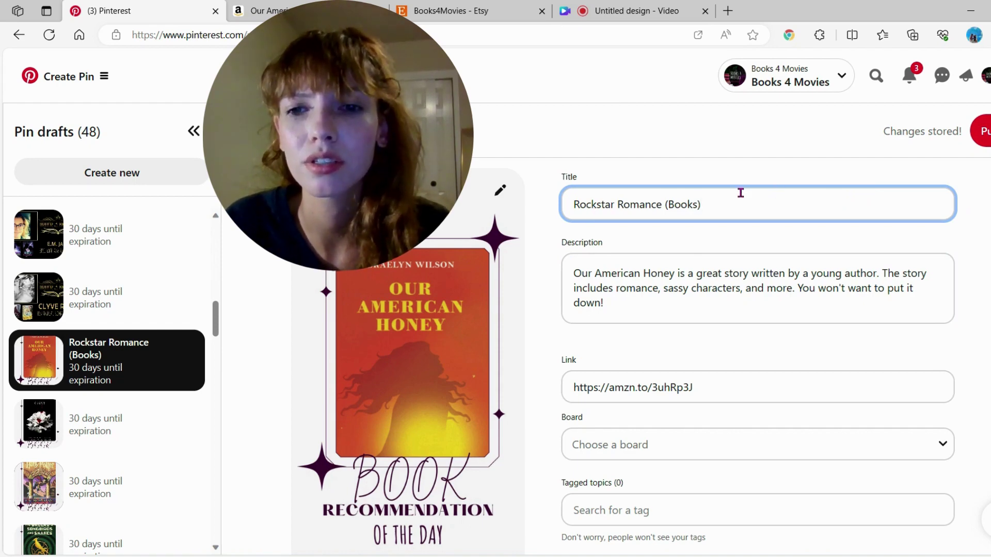
text(, in)
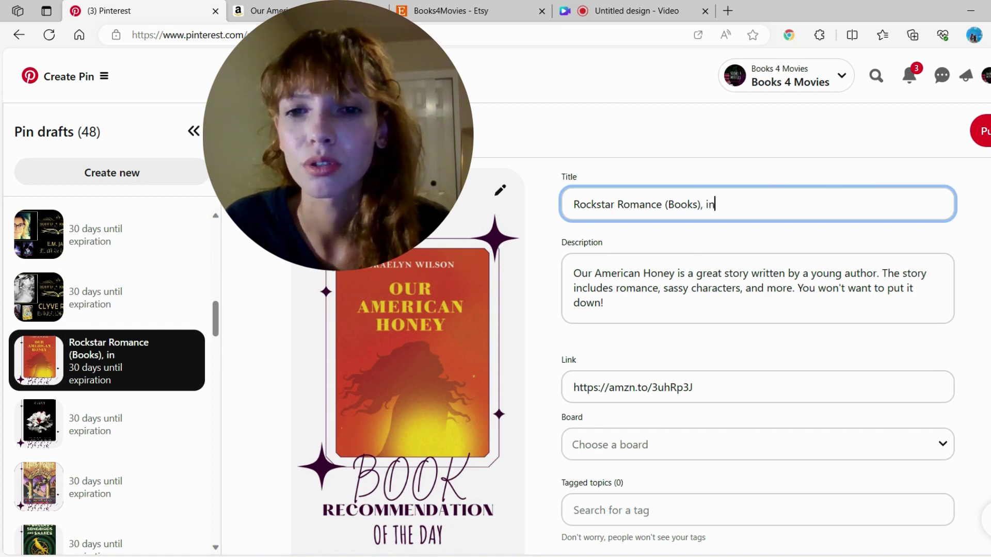
text(die author, young writer)
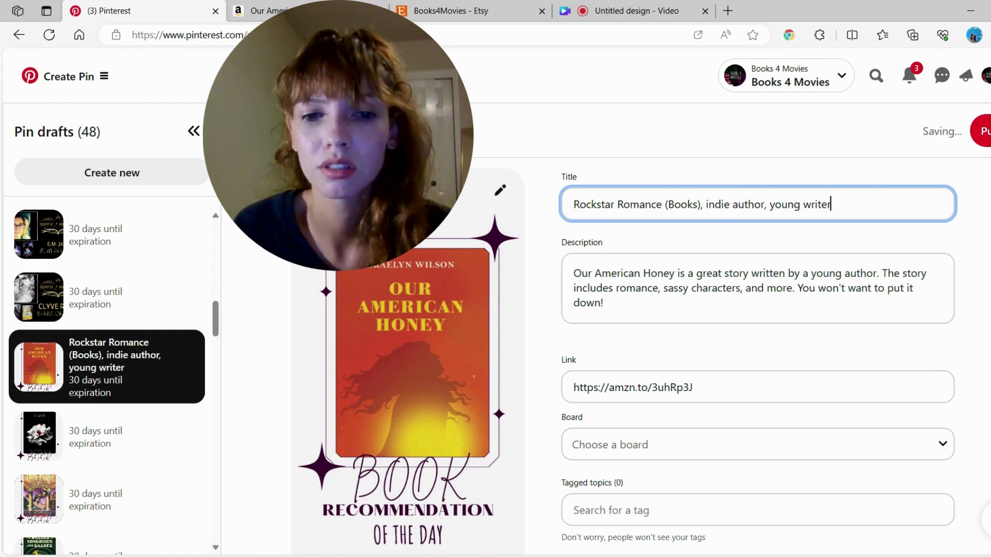
text(, boo)
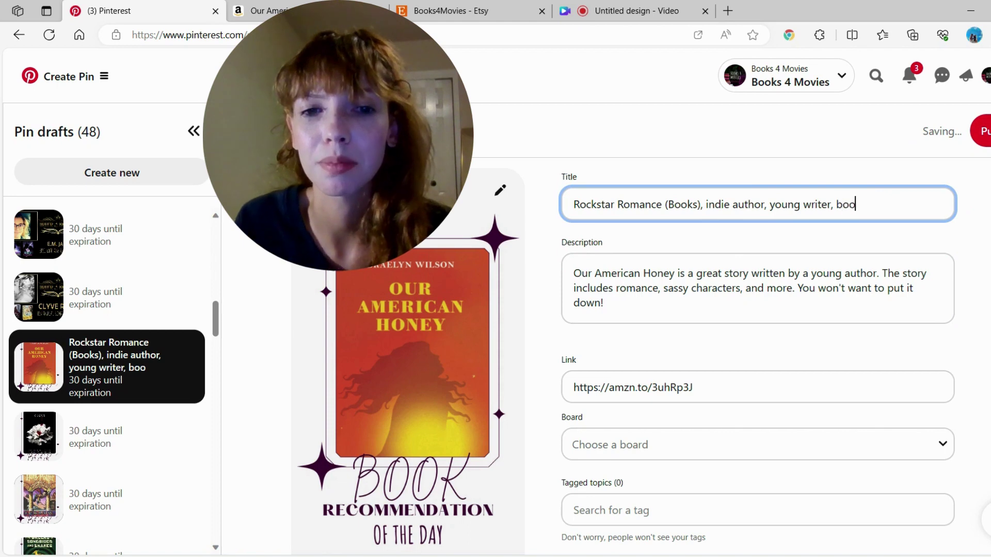
text(k rec, )
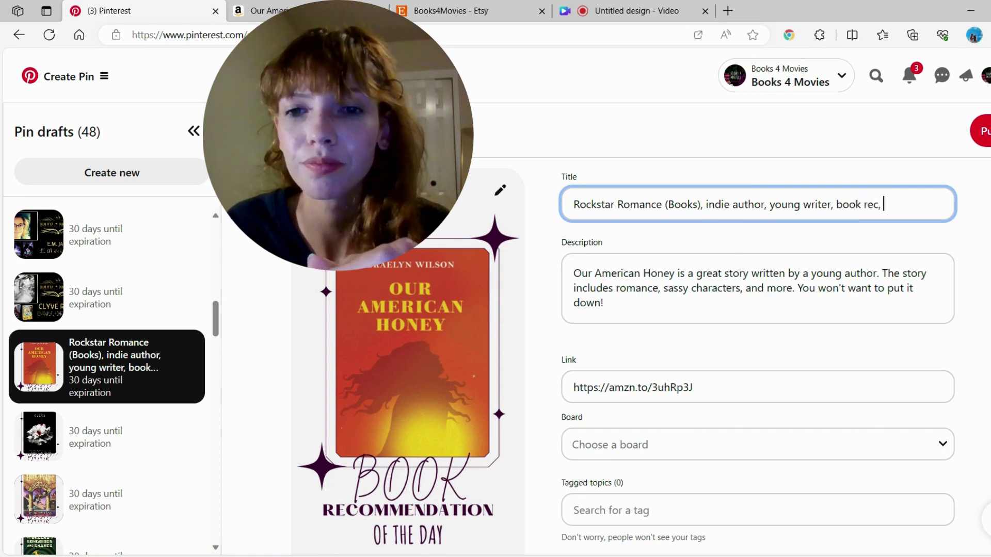
text(fiction)
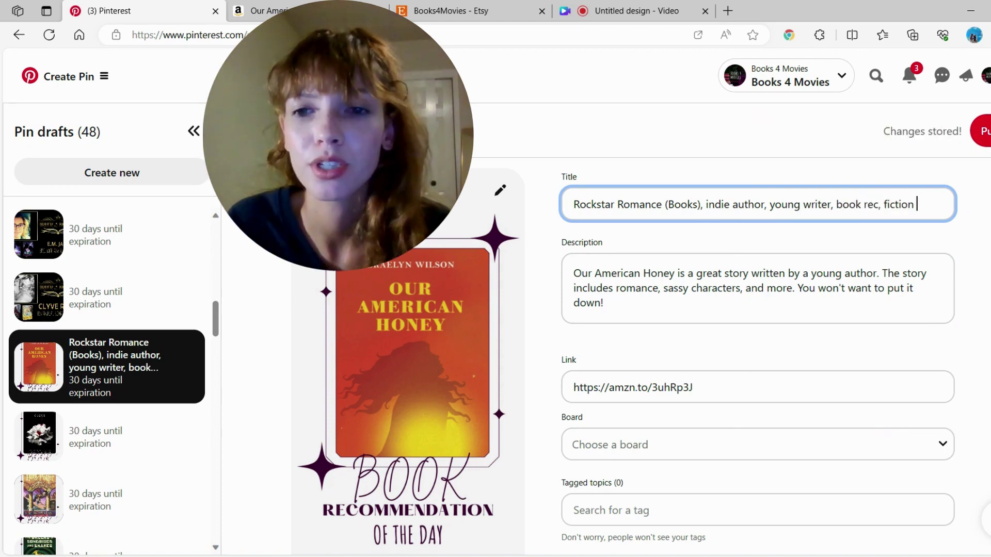
text( love story)
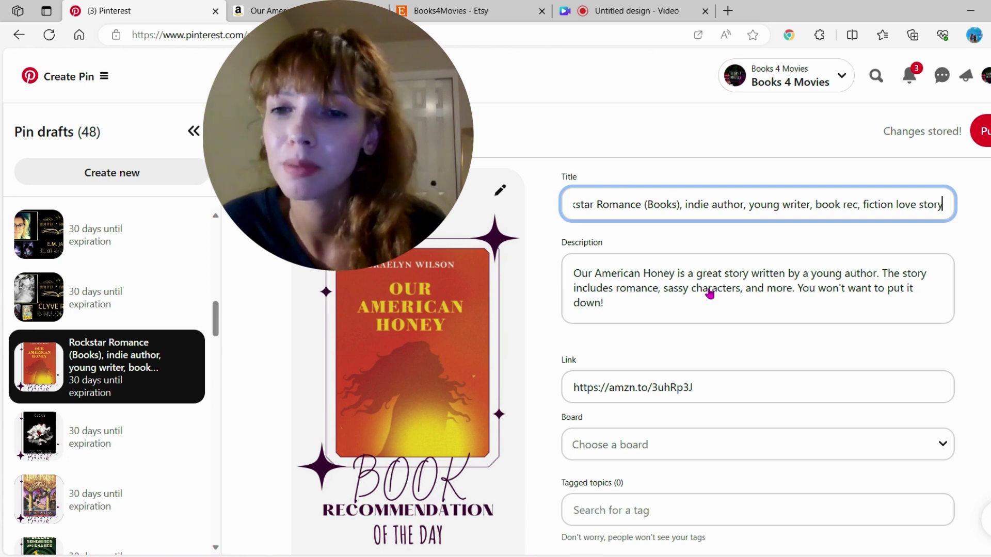
Tag the pin with the topics Book Cover, Book Lovers and Books to Read
scroll(654, 262, down, 1)
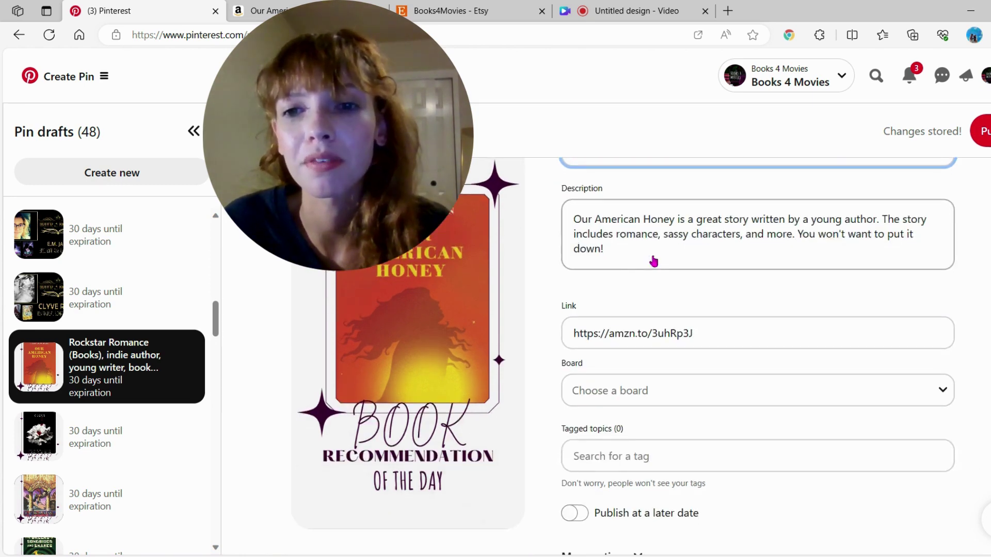
scroll(653, 261, down, 1)
click(607, 427)
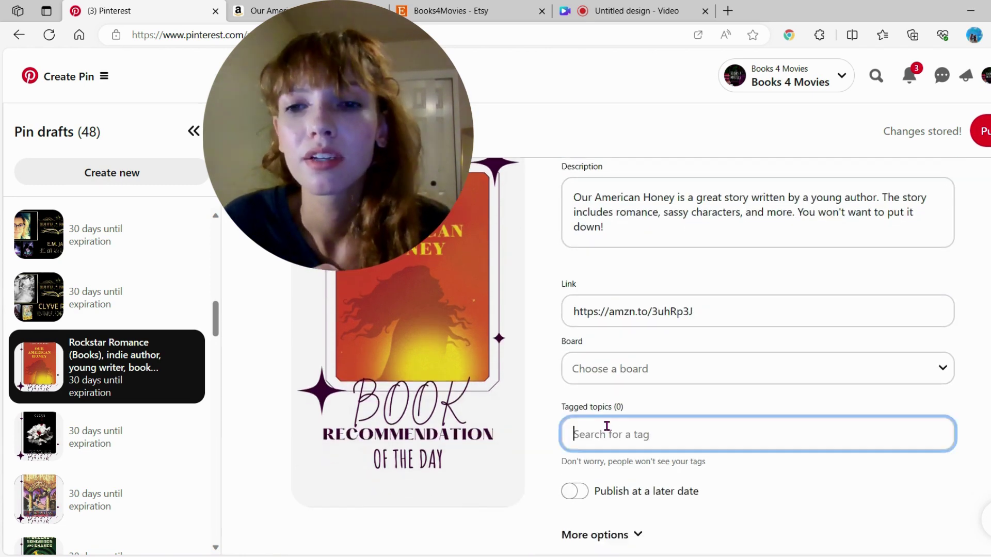
text(book)
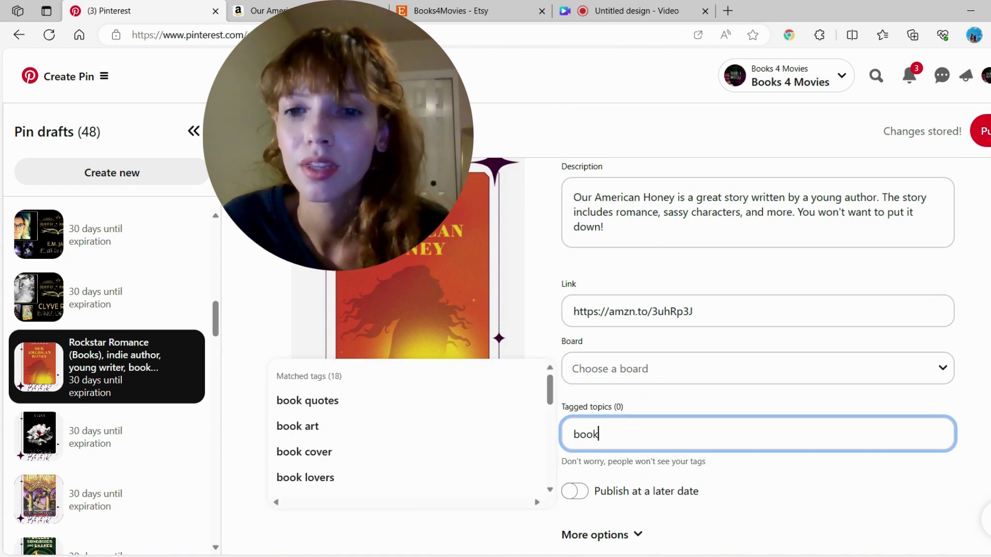
click(389, 452)
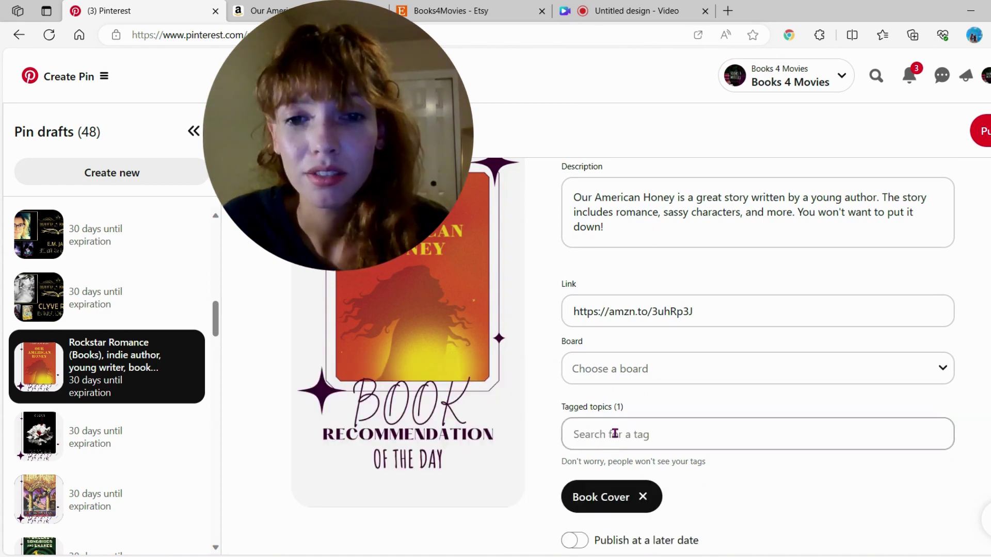
click(615, 434)
text(book)
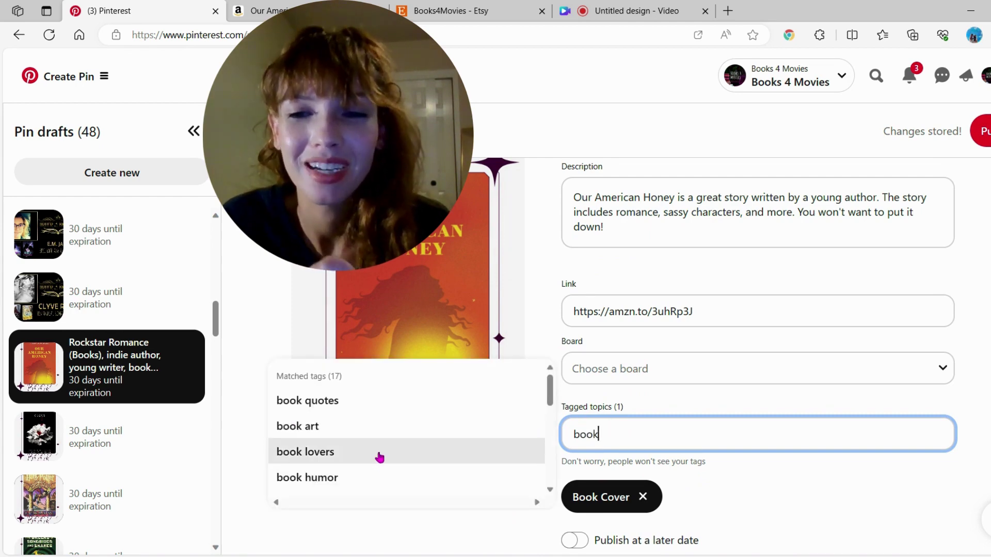
click(378, 456)
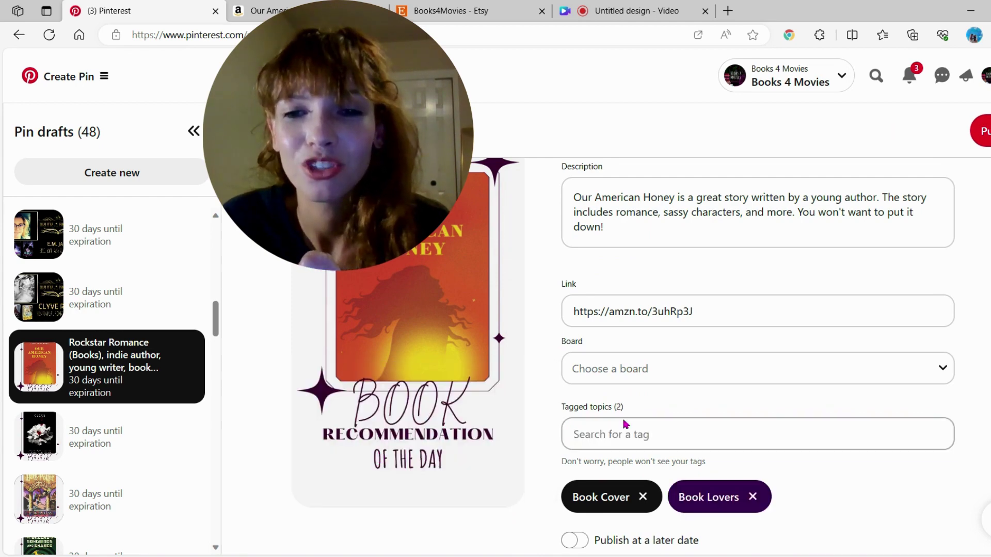
click(622, 427)
text(book)
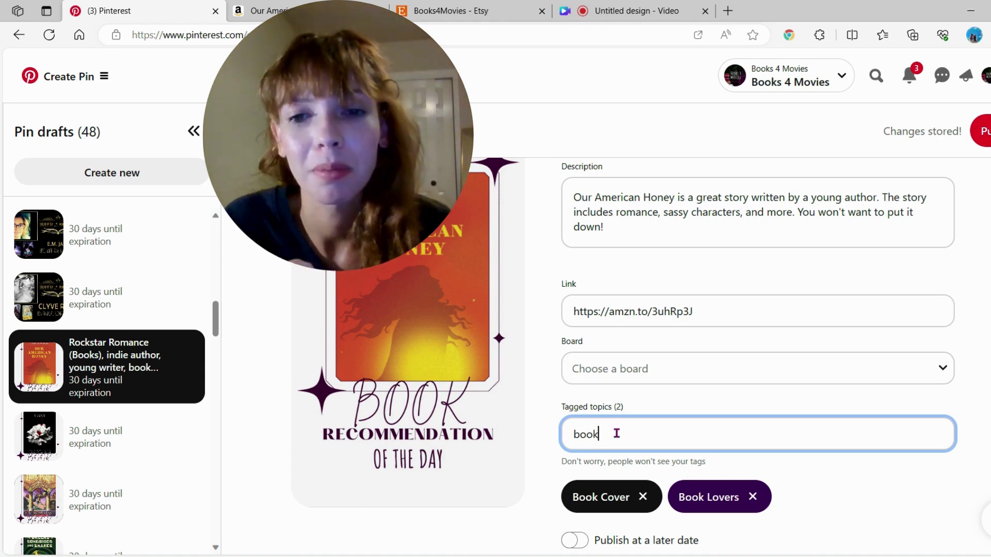
click(385, 440)
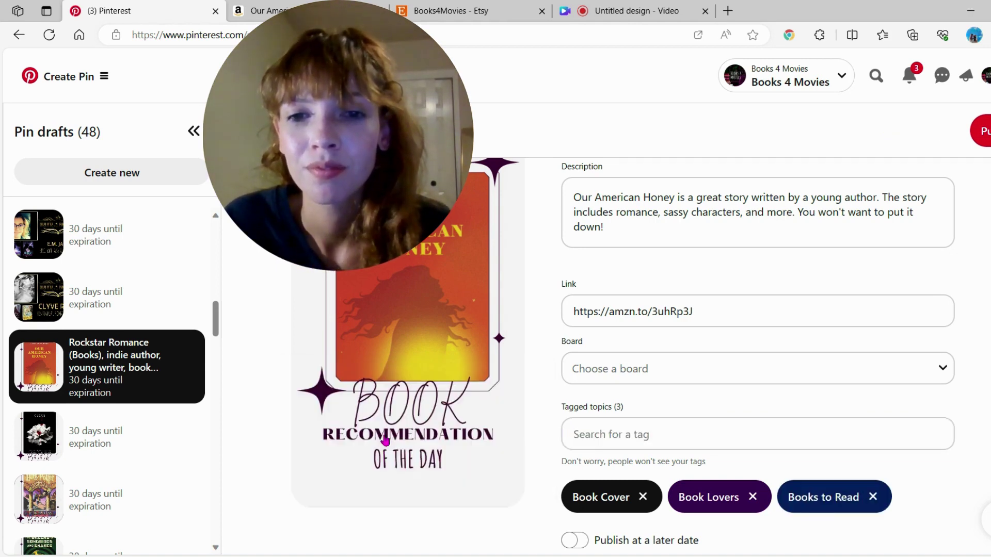
Assign the pin to the existing board BOOKS BOOKS BOOKS
scroll(812, 360, down, 1)
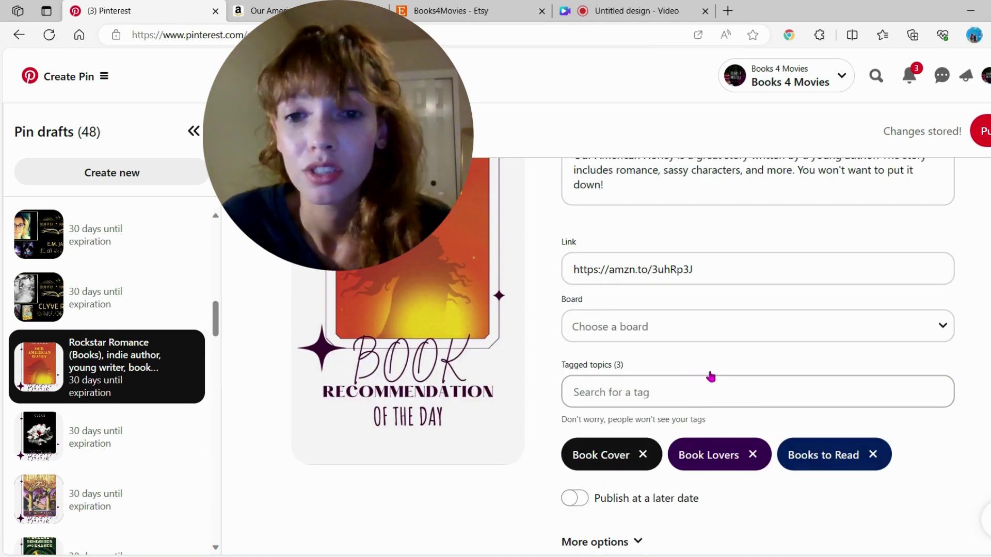
scroll(594, 395, up, 1)
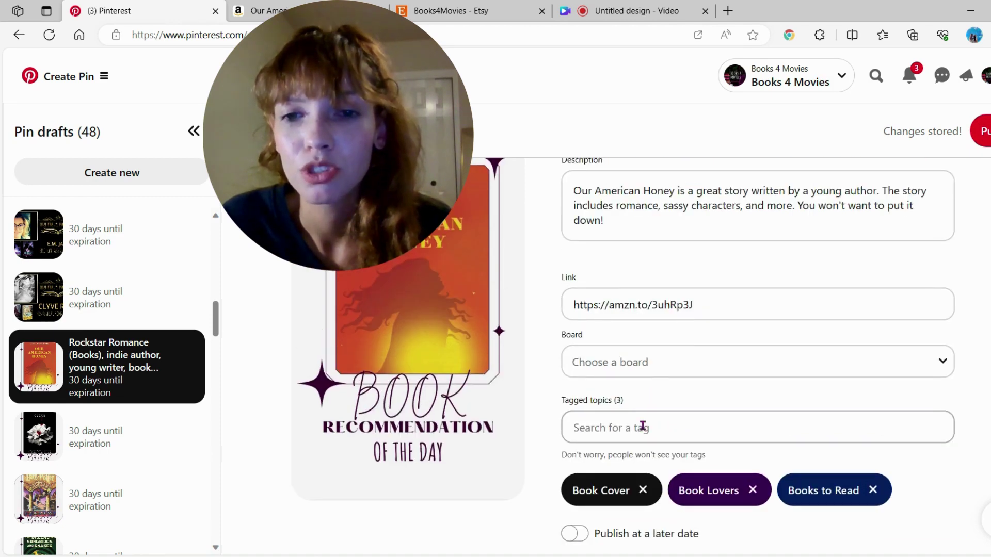
click(627, 363)
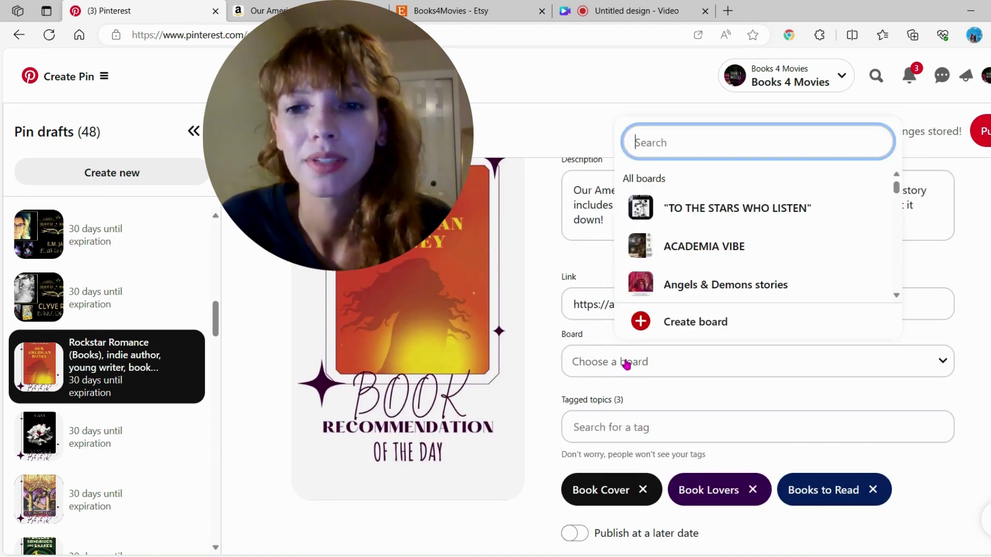
scroll(755, 276, down, 3)
scroll(756, 278, down, 4)
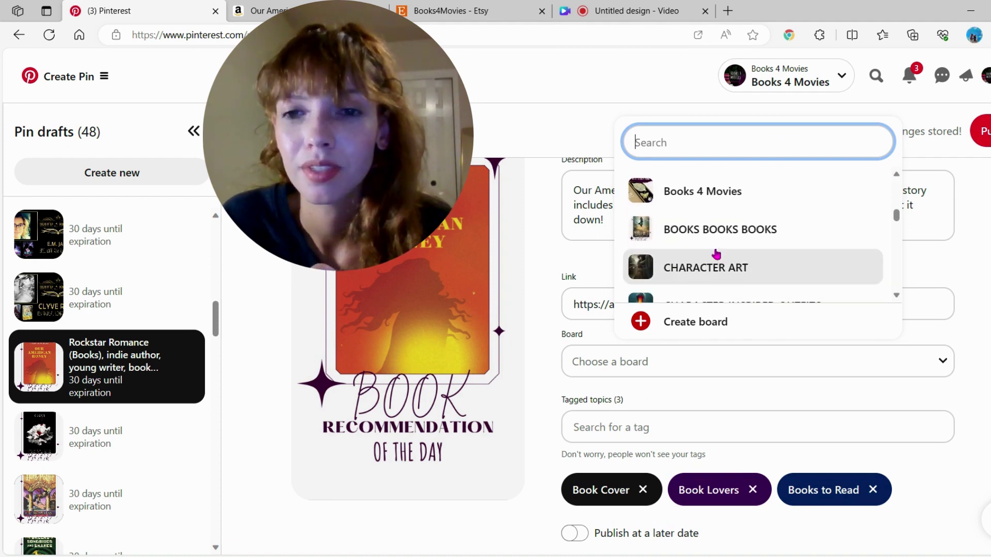
click(699, 237)
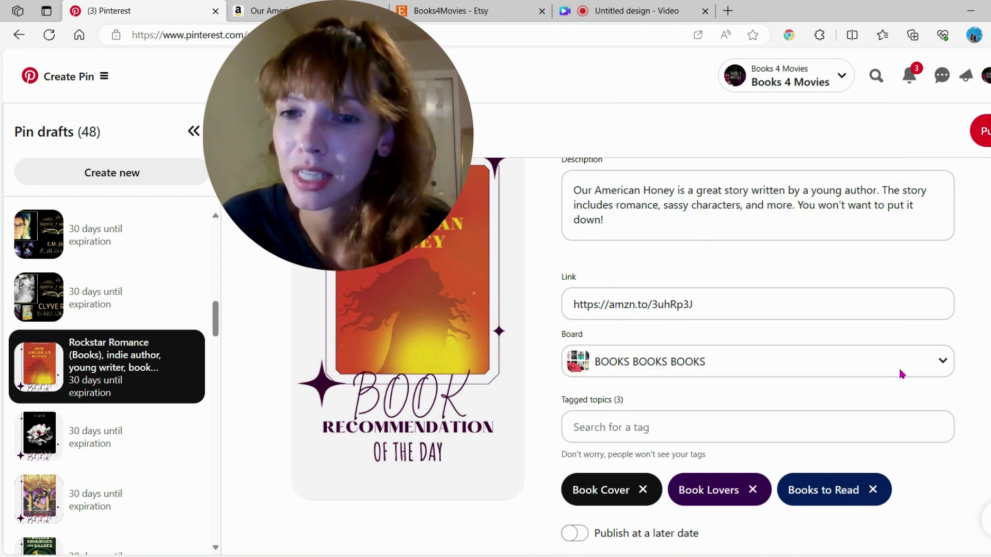
Add the closing note "*I may earn income as an affiliate for qualifying purchases" below the pin's description, separated by a blank line
scroll(758, 357, down, 1)
scroll(758, 356, up, 3)
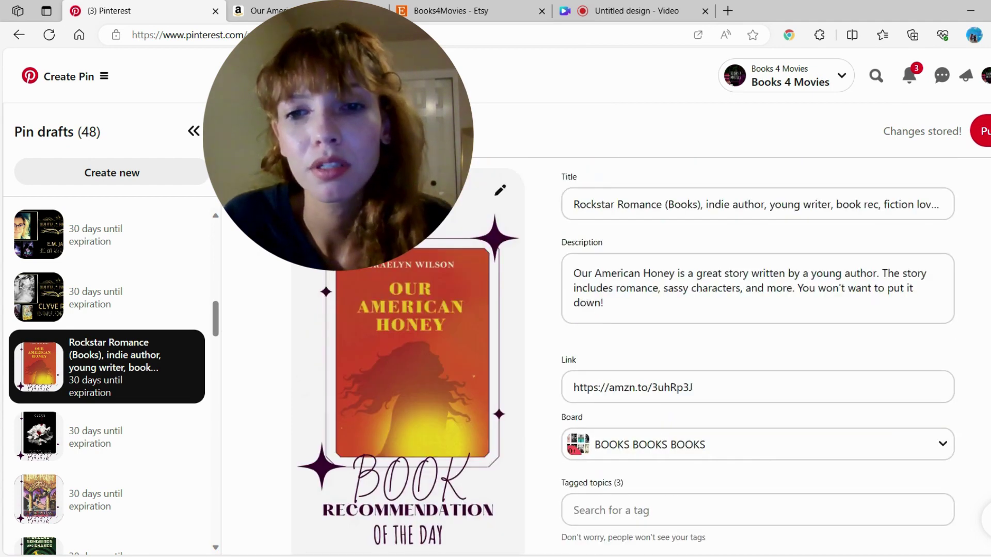
scroll(758, 357, down, 2)
scroll(955, 313, up, 2)
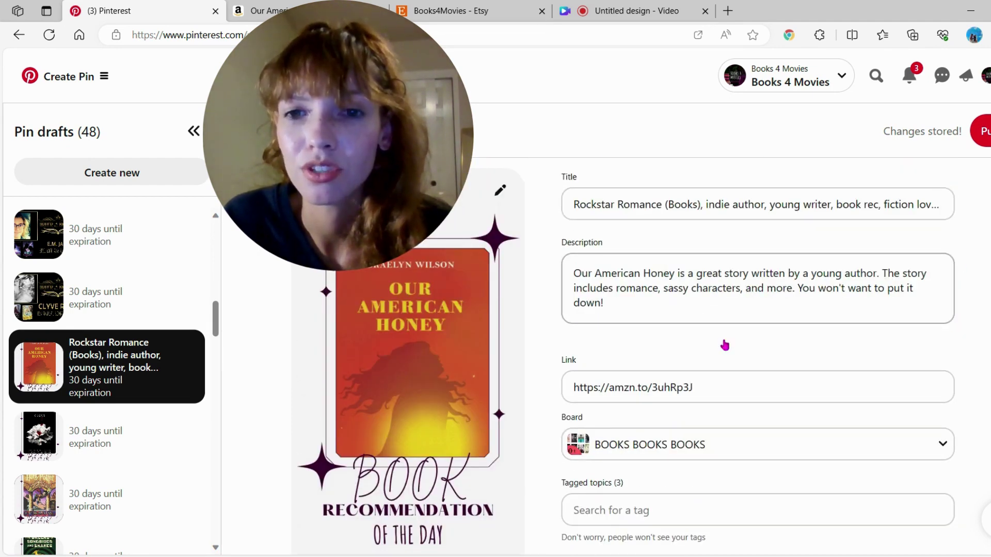
click(623, 313)
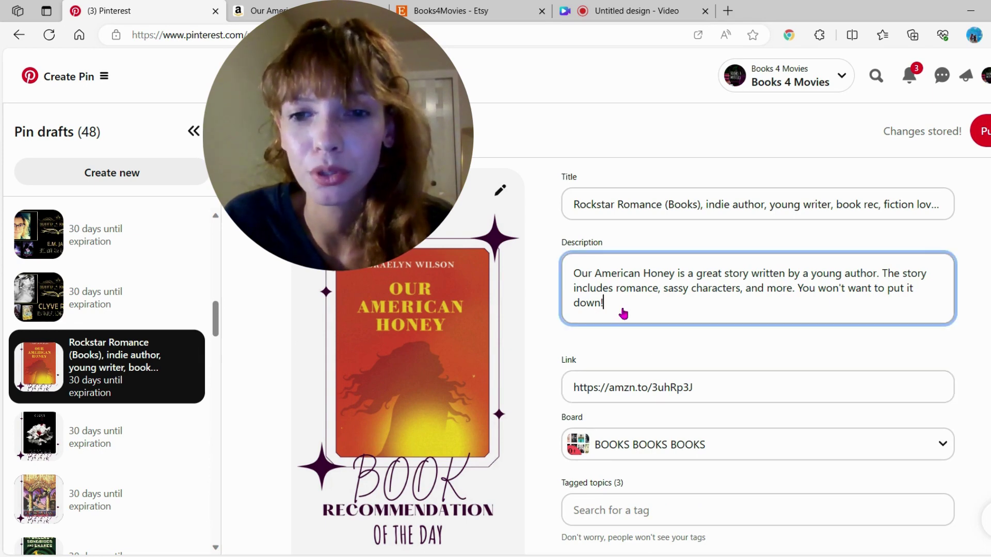
key(Return)
key(Return)
text(*)
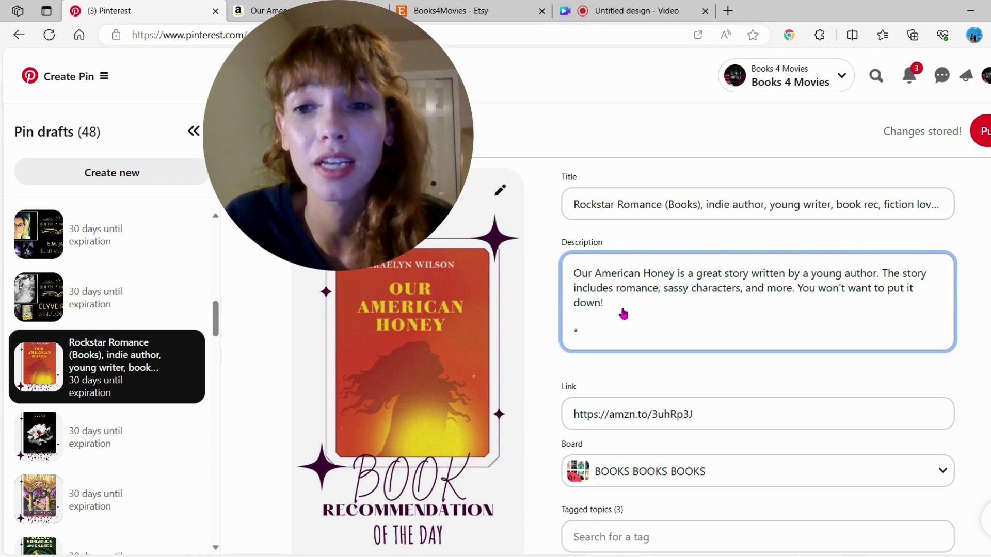
text(I may e)
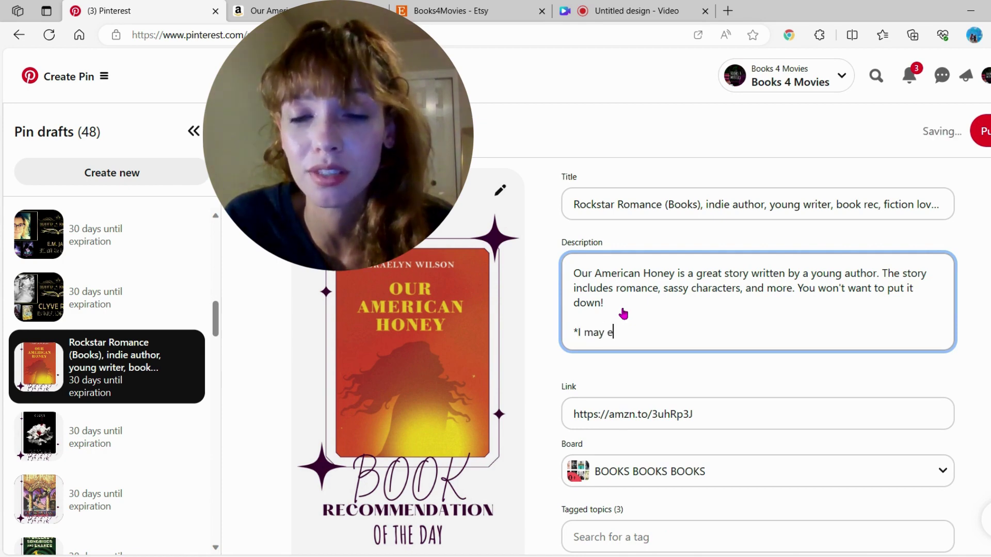
text(arn incom)
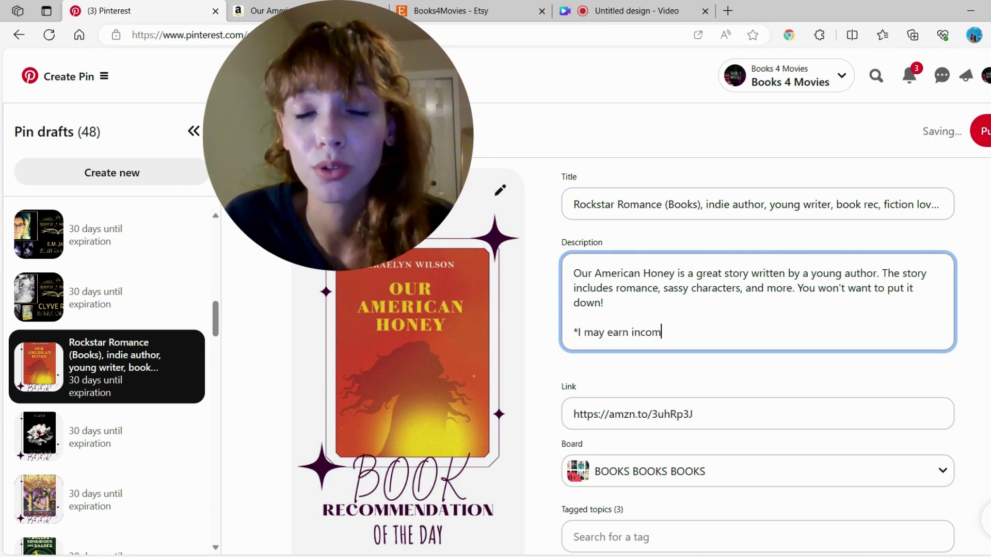
text(e as an affilate for)
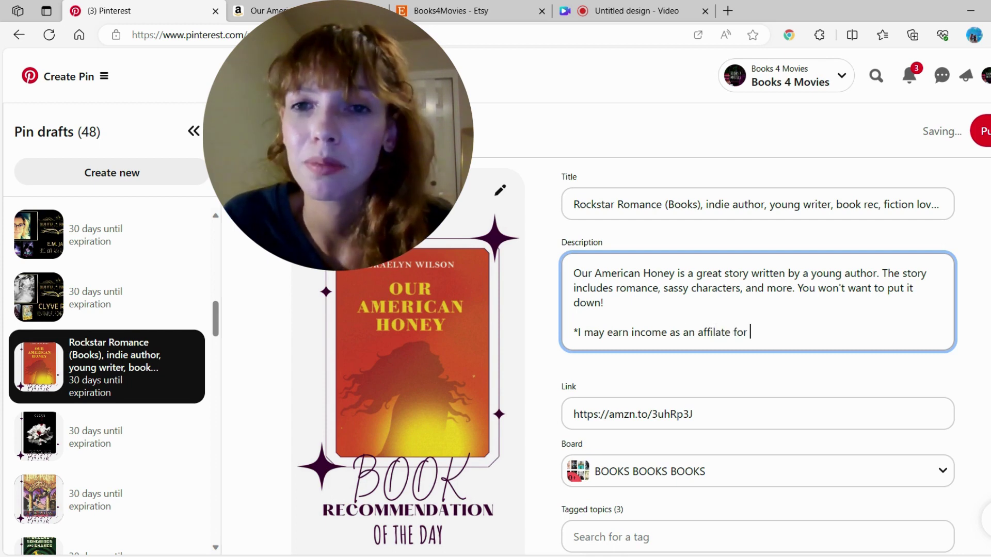
text( qualitfying o)
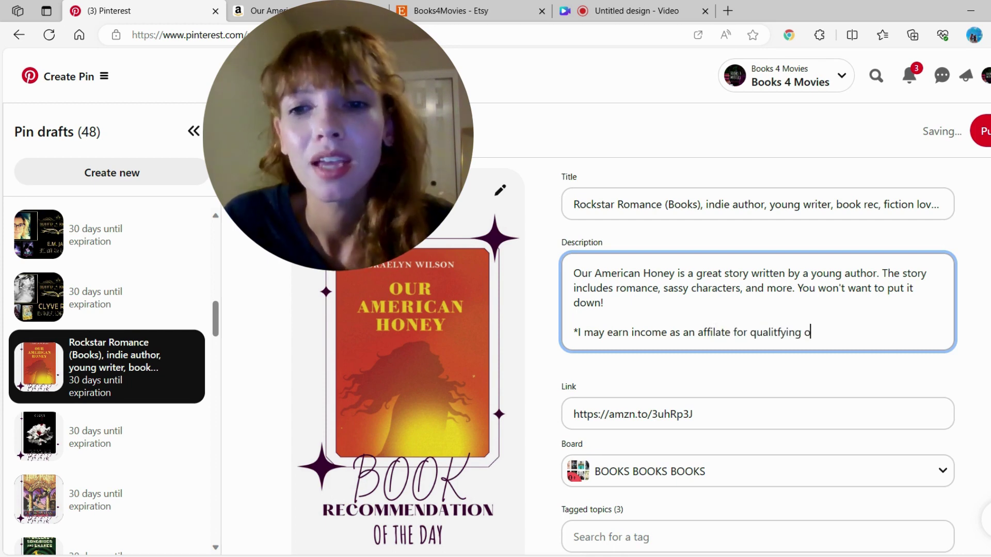
key(BackSpace)
text(pur)
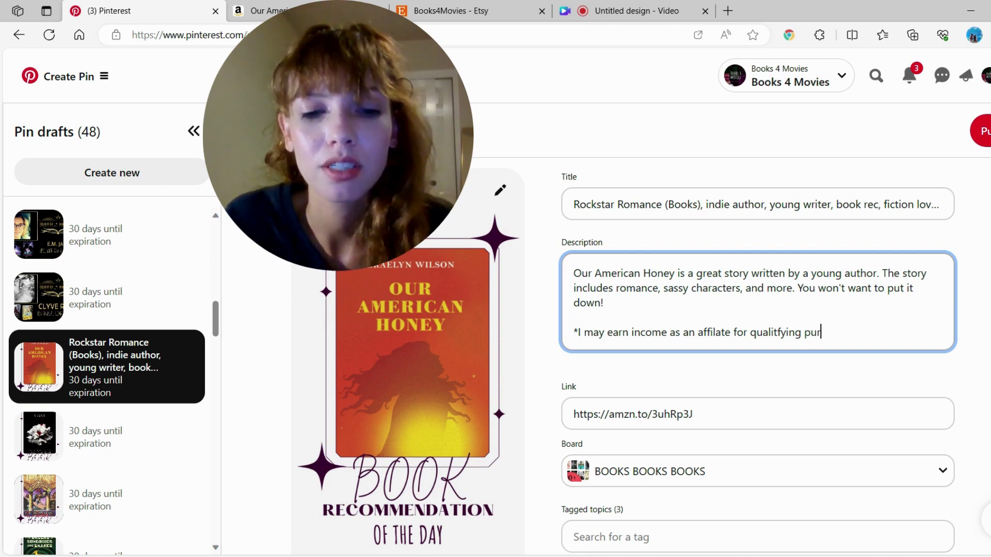
text(chases)
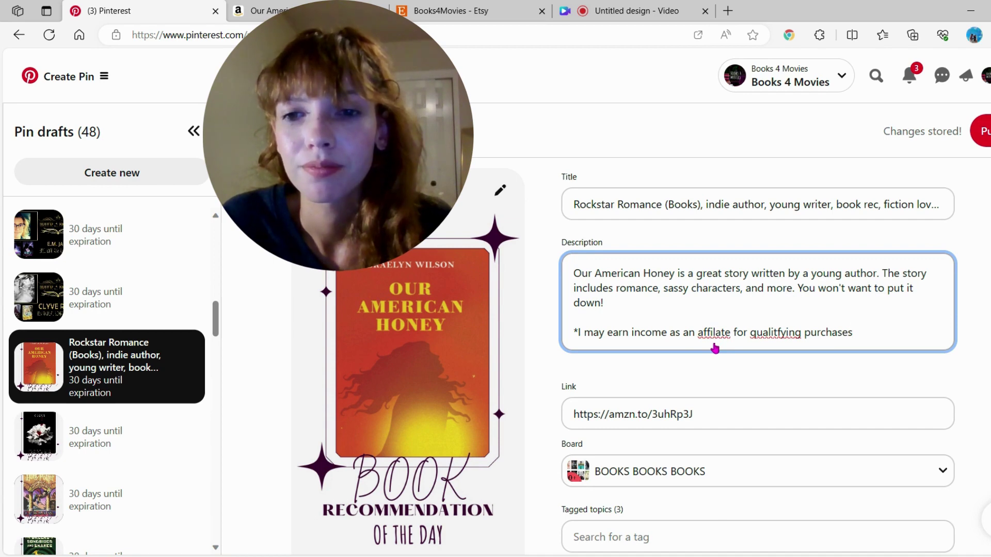
double_click(715, 348)
Collapse the pin's additional options and publish the Our American Honey pin immediately
scroll(717, 374, down, 5)
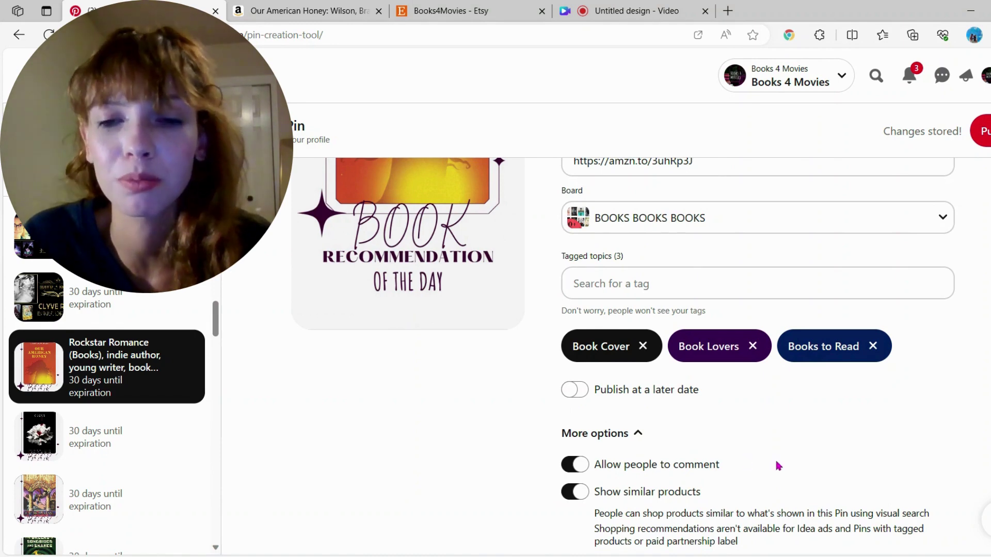
click(639, 433)
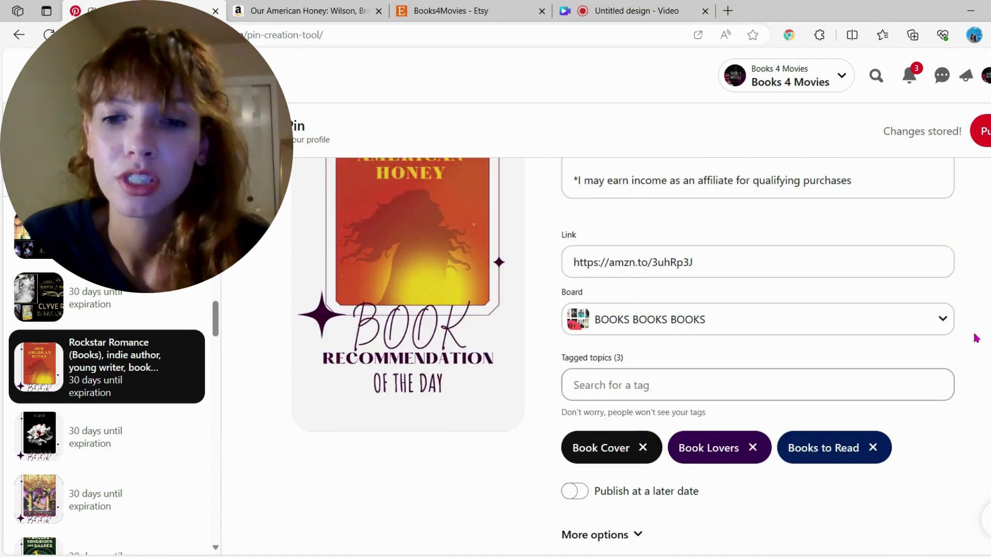
scroll(974, 336, up, 3)
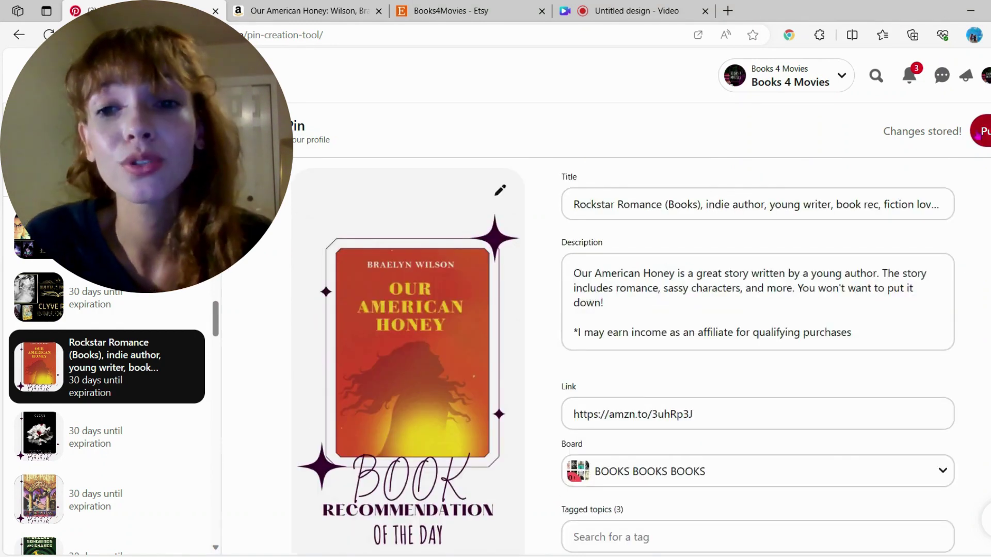
click(982, 131)
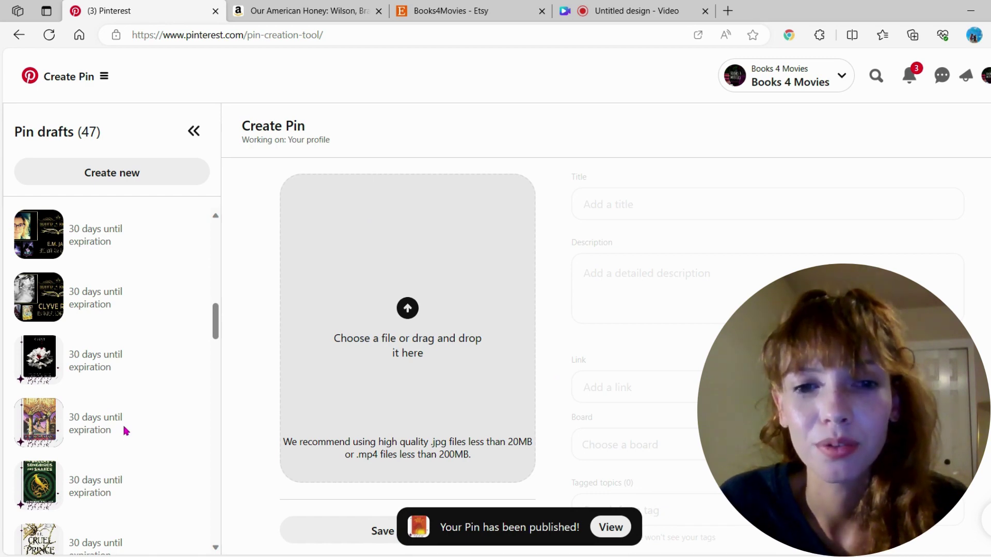
Browse the remaining pin drafts and open the first two Order of the Bookish author banner drafts in view
scroll(124, 429, up, 5)
scroll(103, 413, down, 3)
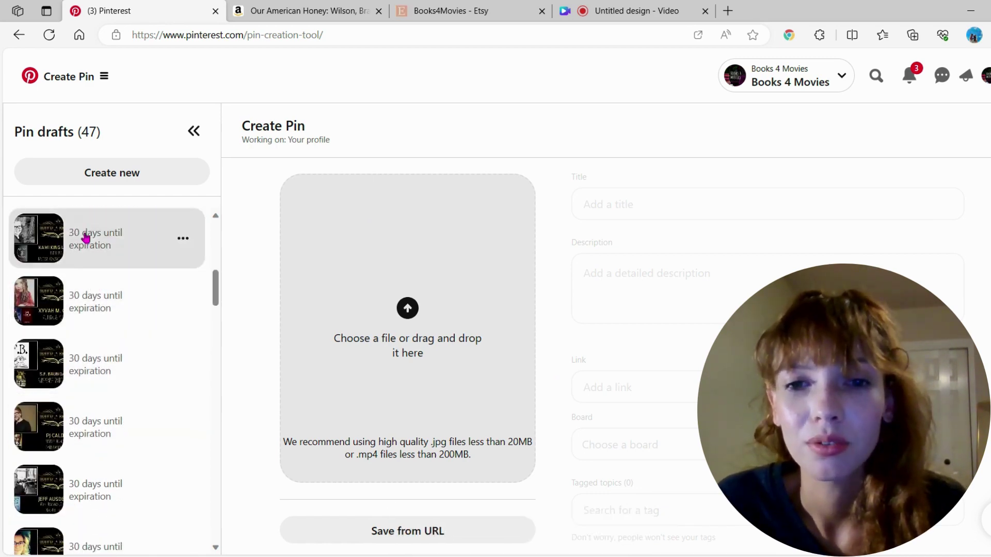
click(86, 238)
click(107, 301)
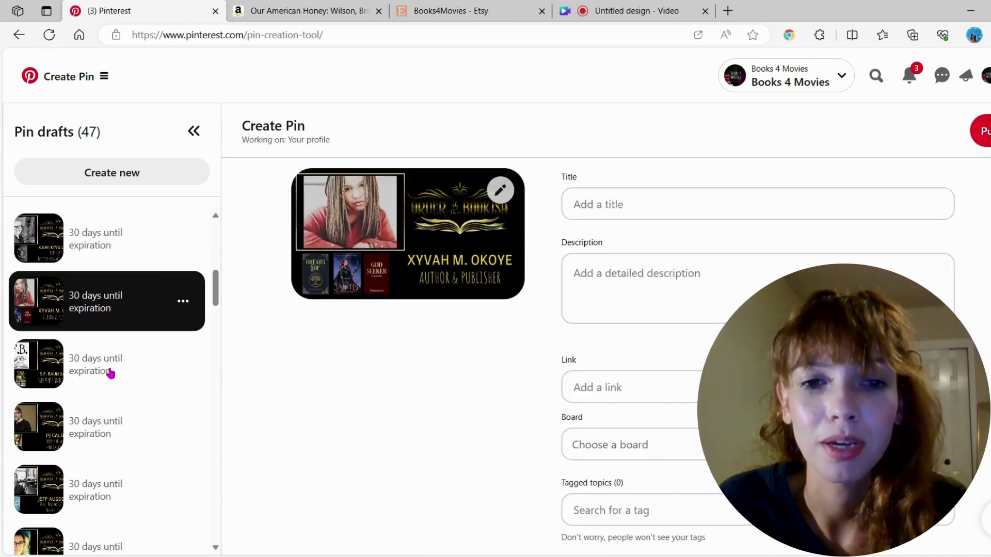